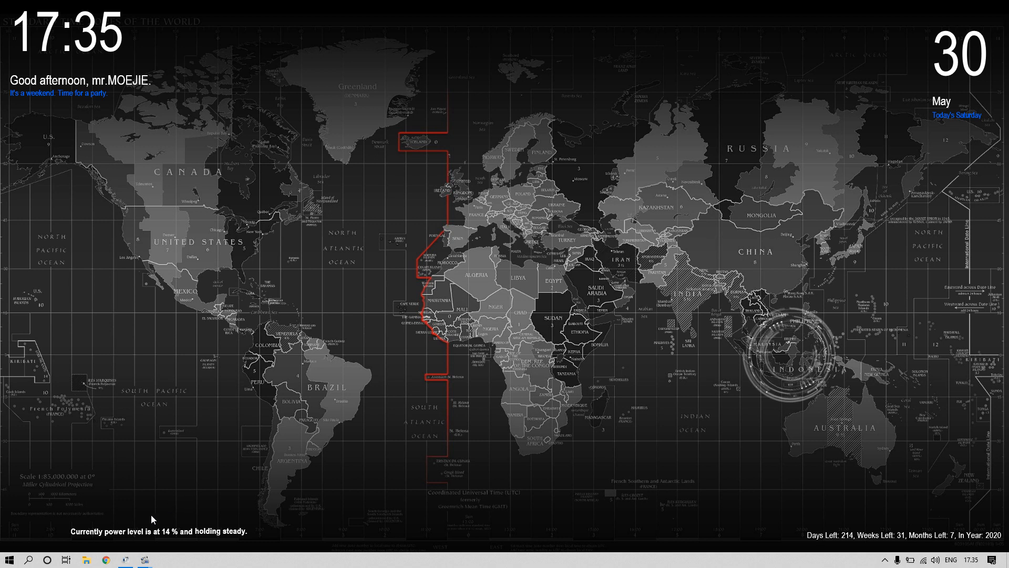
# Open Chrome and go to the exam administrator page at usgenap.sman1nusa.sch.id/panel/pages.
pyautogui.click(107, 560)
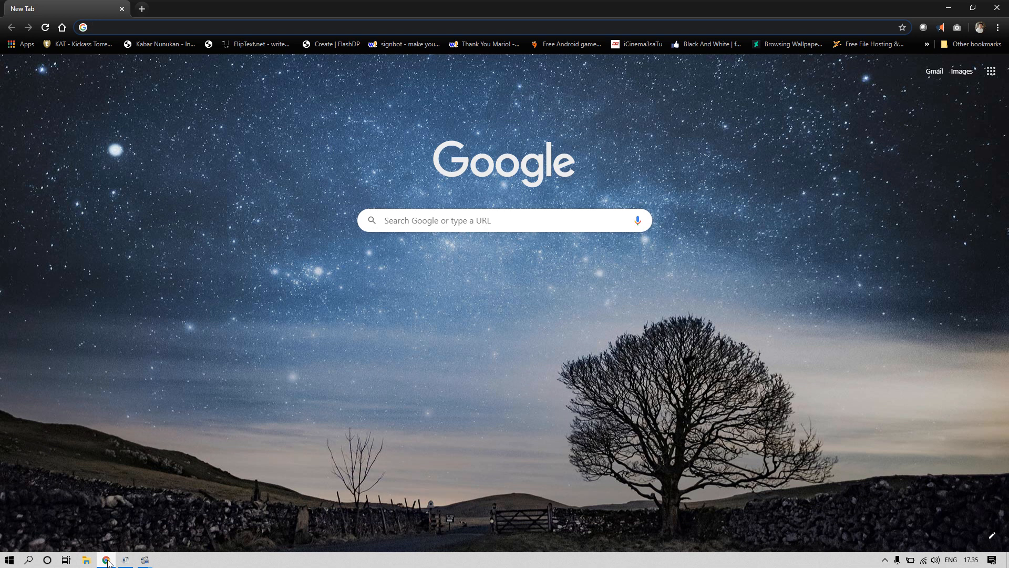
pyautogui.write('u')
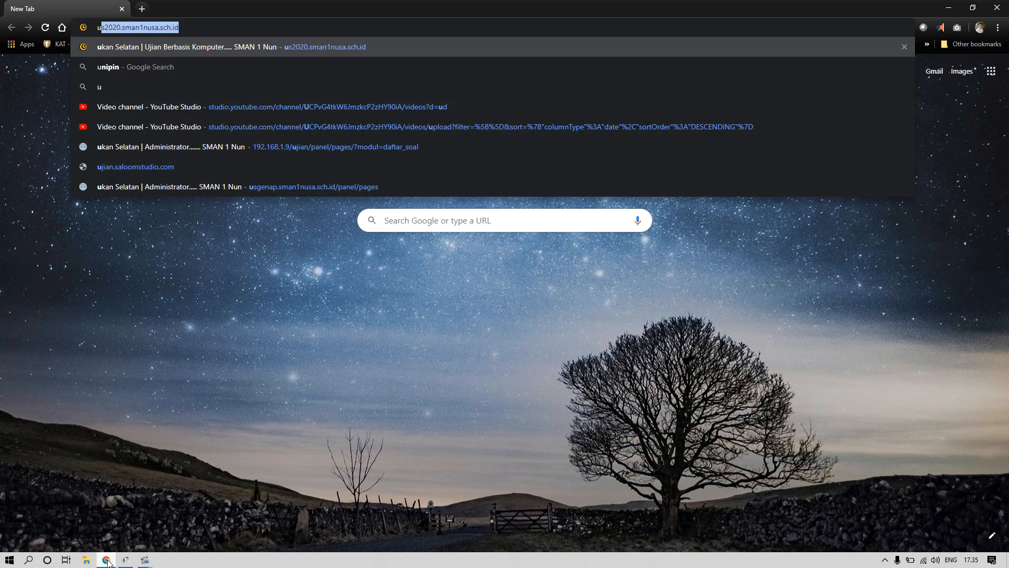
pyautogui.write('s')
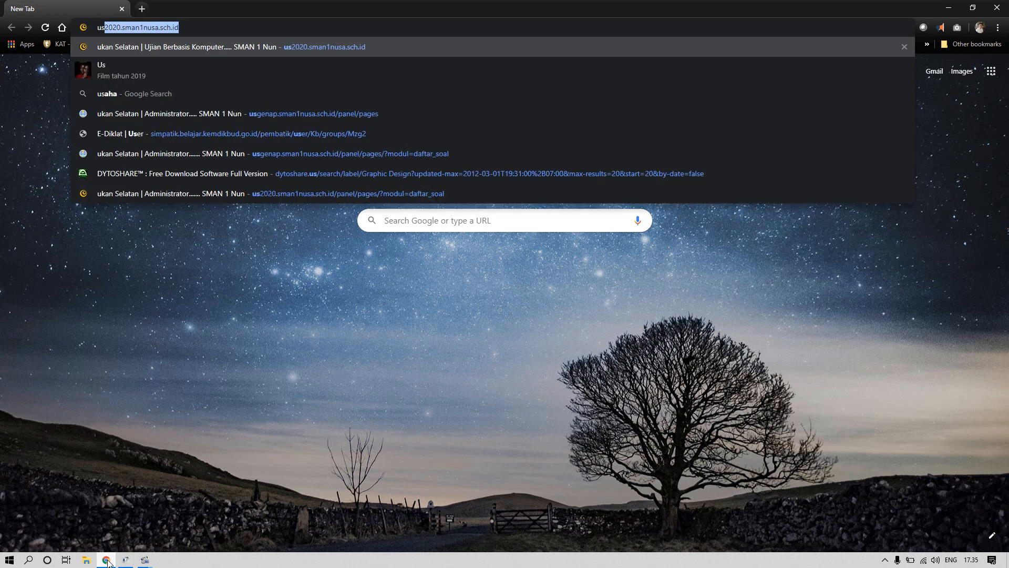
pyautogui.write('ge')
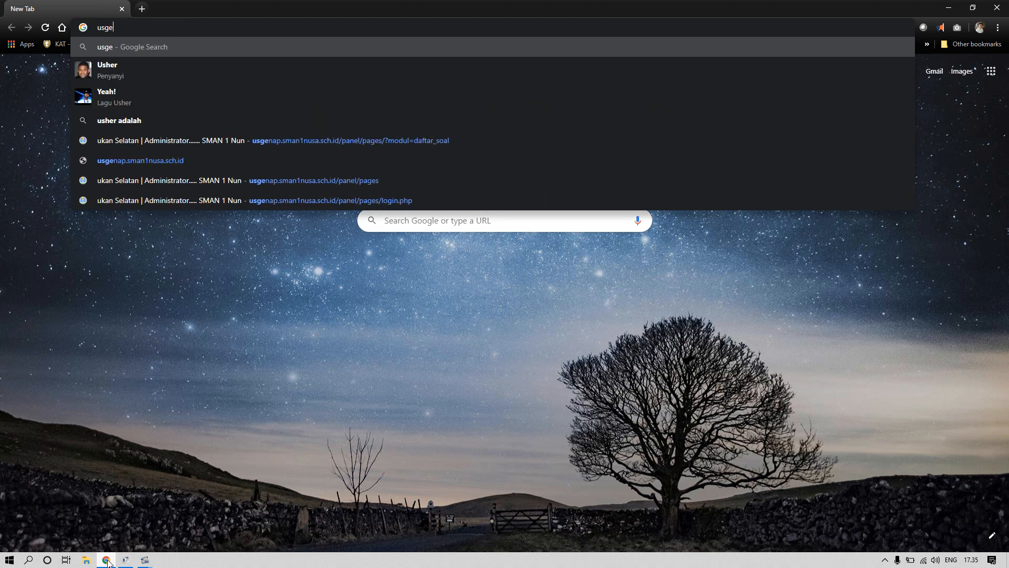
pyautogui.write('nap')
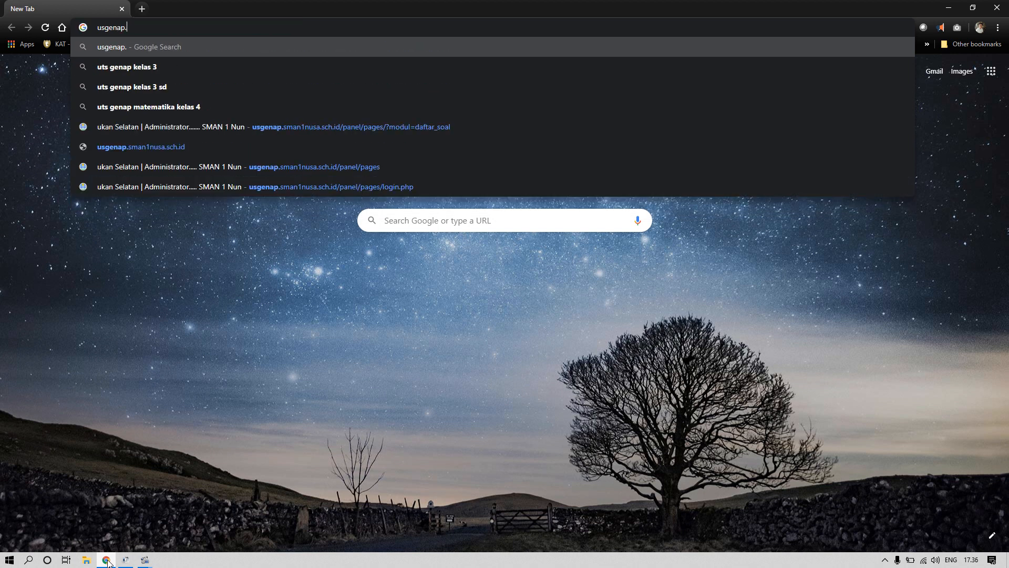
pyautogui.write('.sman1')
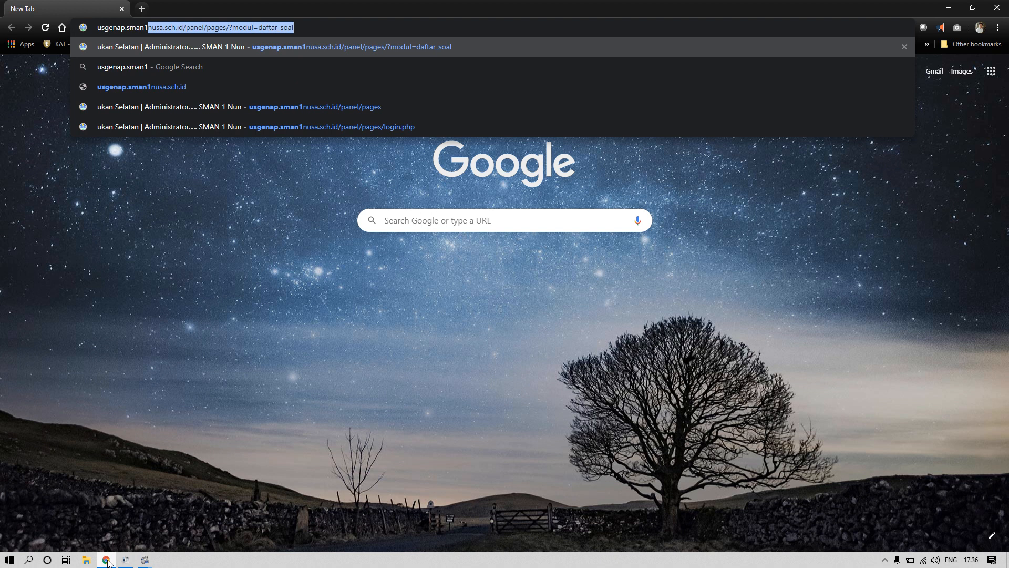
pyautogui.write('nusa')
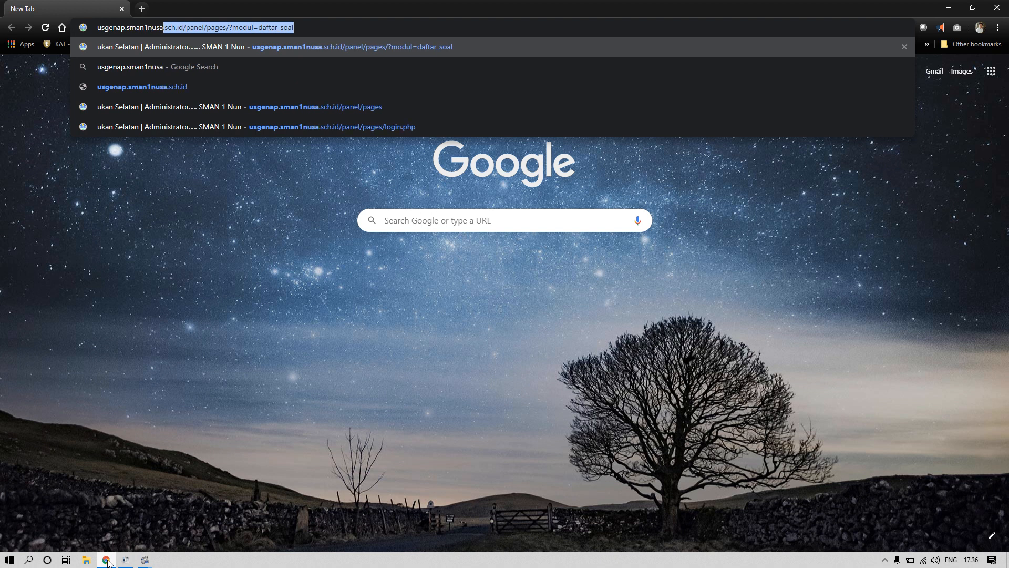
pyautogui.write('.sch')
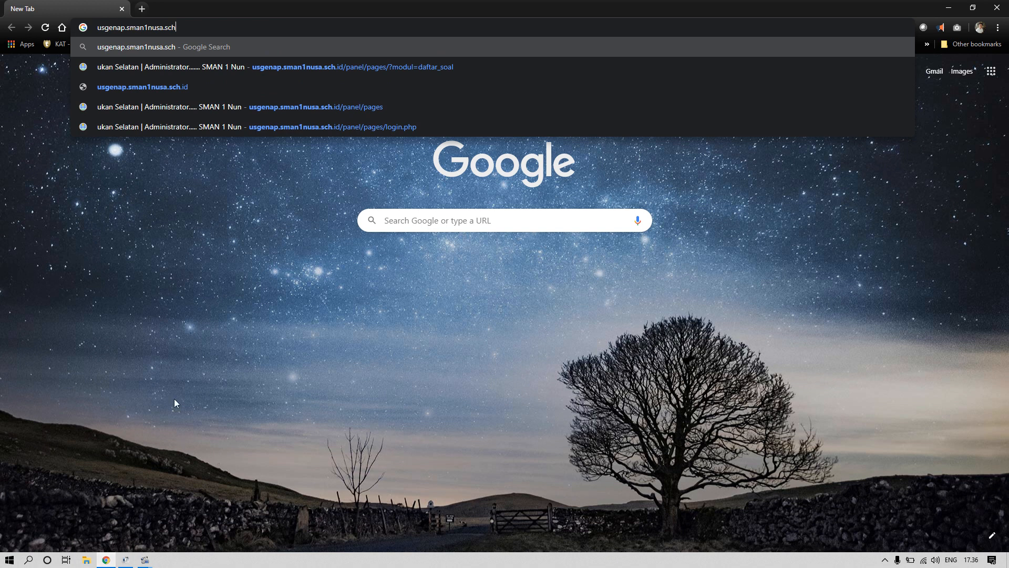
pyautogui.write('.id')
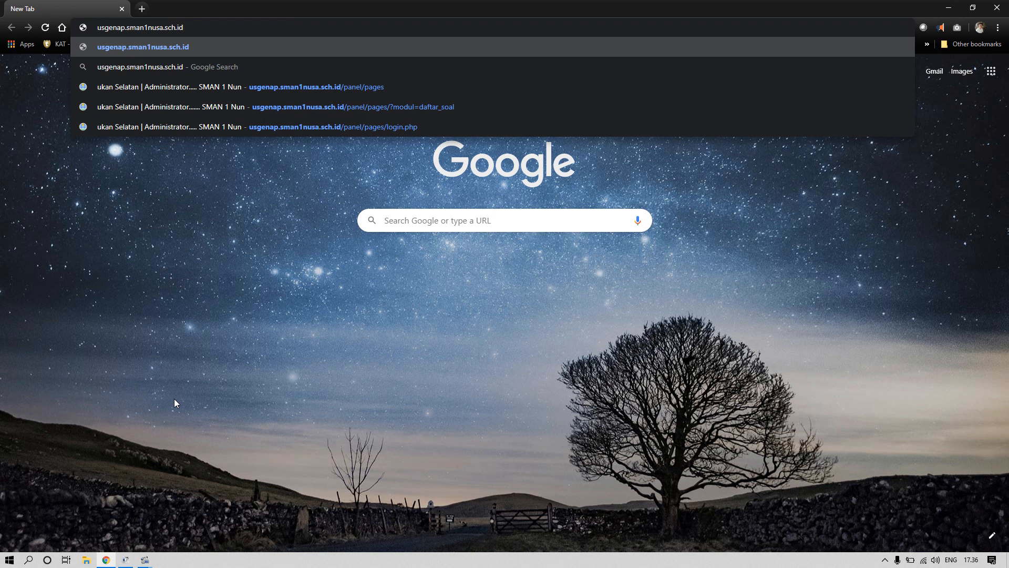
pyautogui.write('/p')
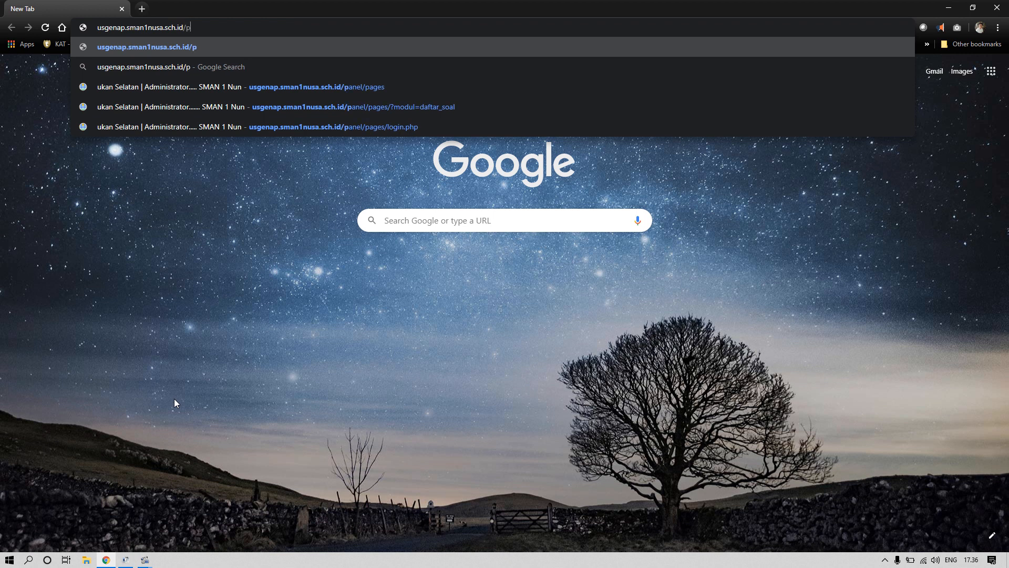
pyautogui.write('ane')
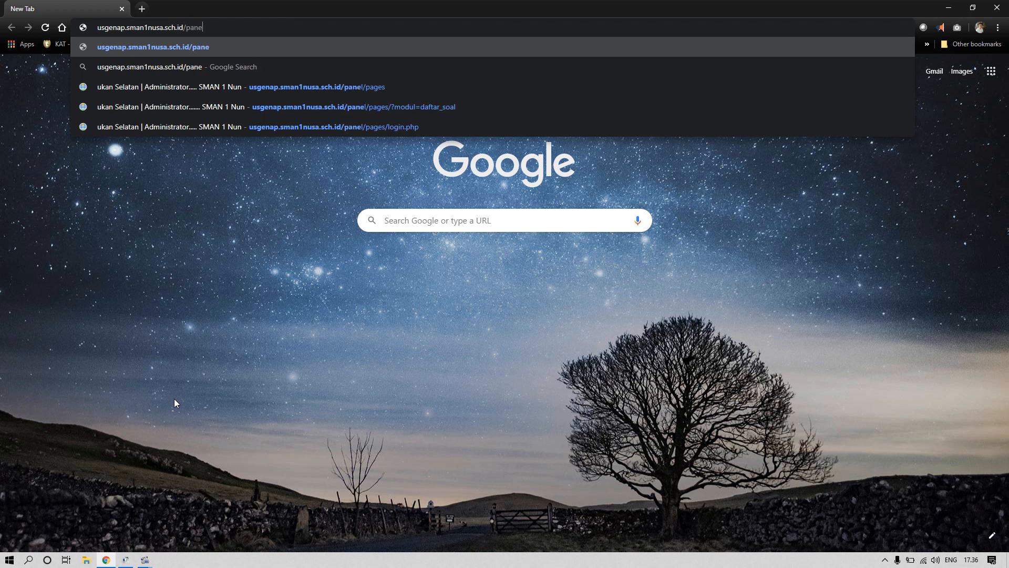
pyautogui.write('l/p')
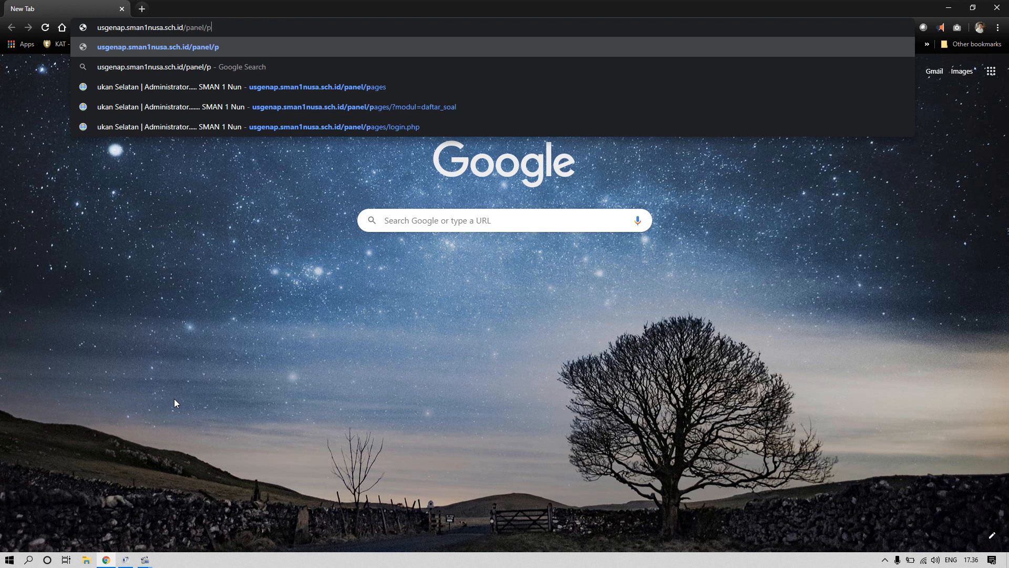
pyautogui.write('ages')
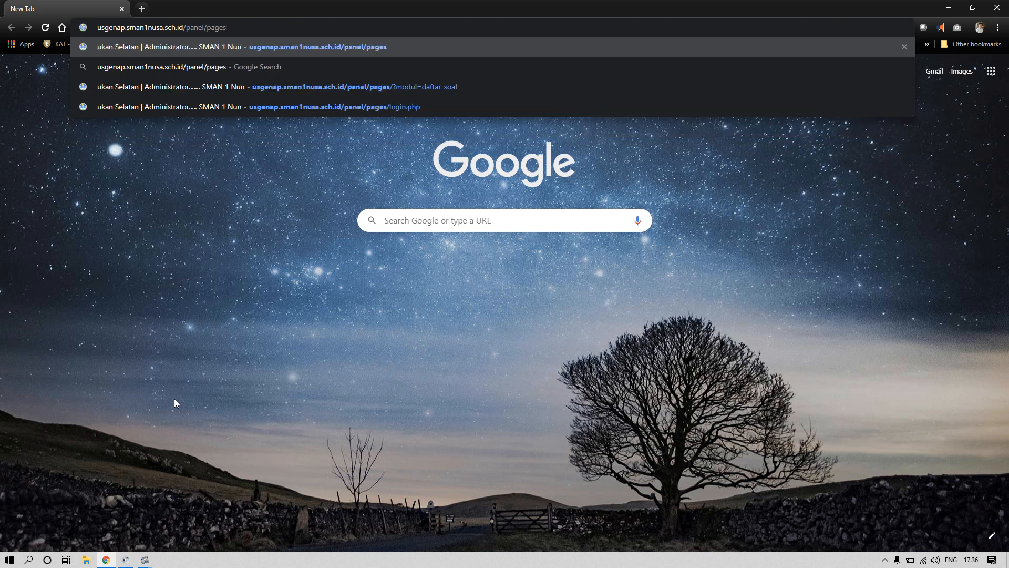
pyautogui.press('Return')
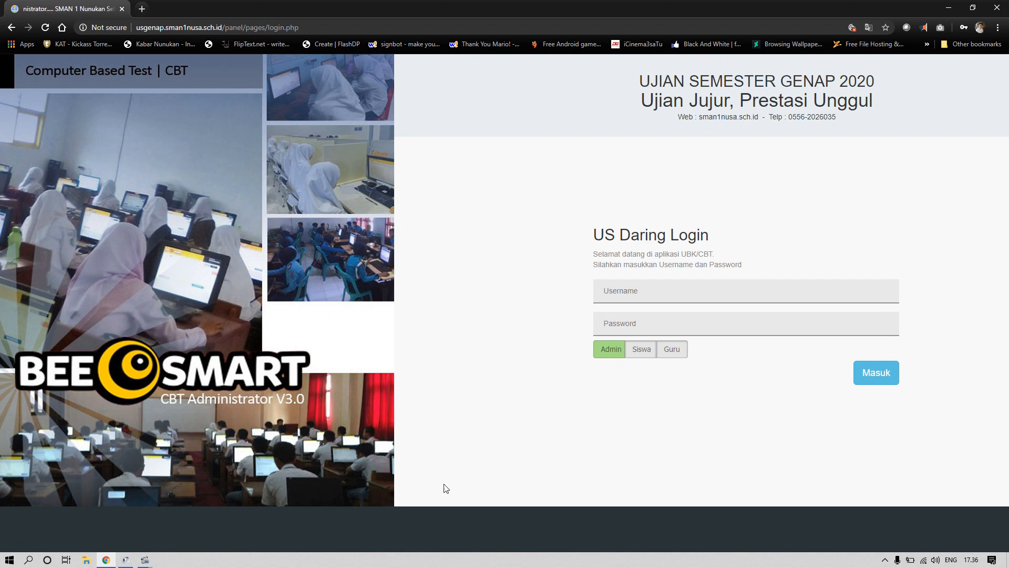
# Fill in the saved teacher username and password, set the account type to Guru, and log in.
pyautogui.click(649, 297)
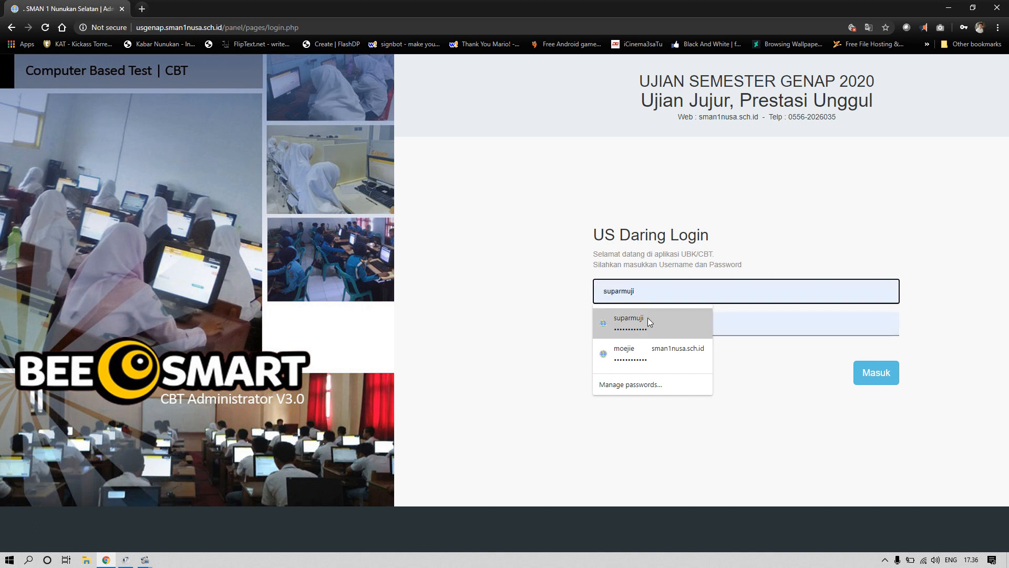
pyautogui.click(648, 318)
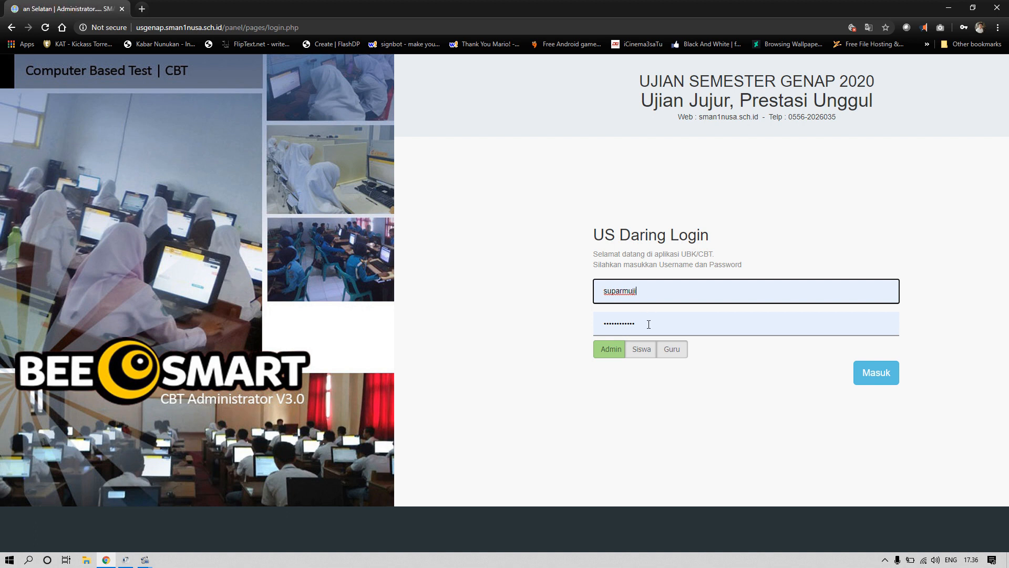
pyautogui.click(649, 324)
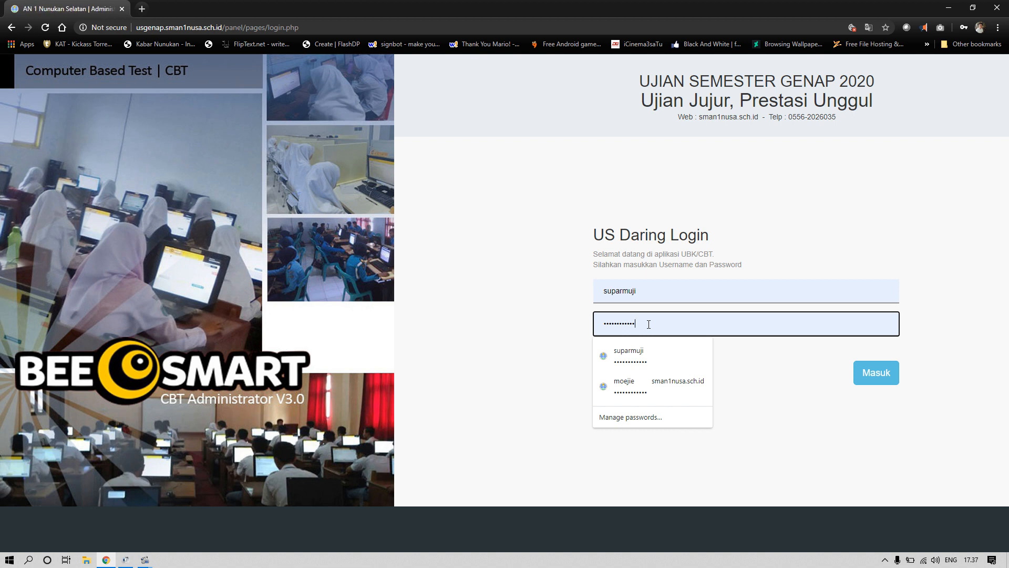
pyautogui.click(772, 365)
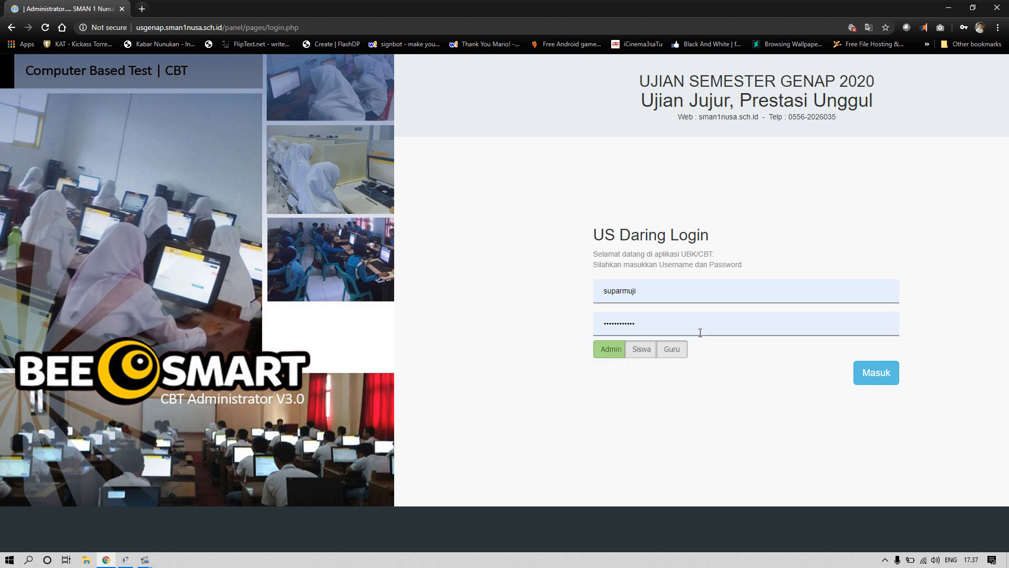
pyautogui.click(676, 351)
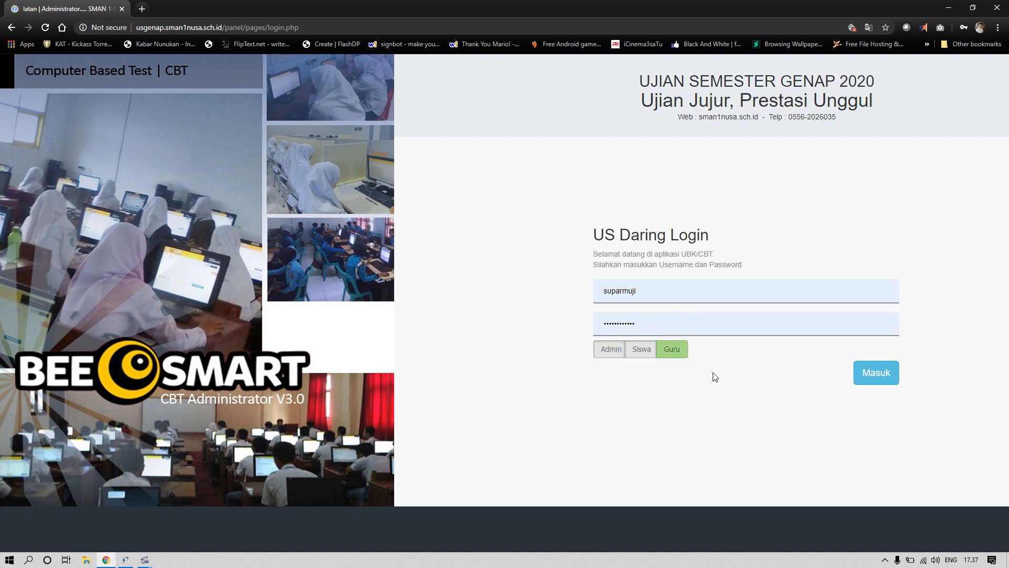
pyautogui.click(867, 374)
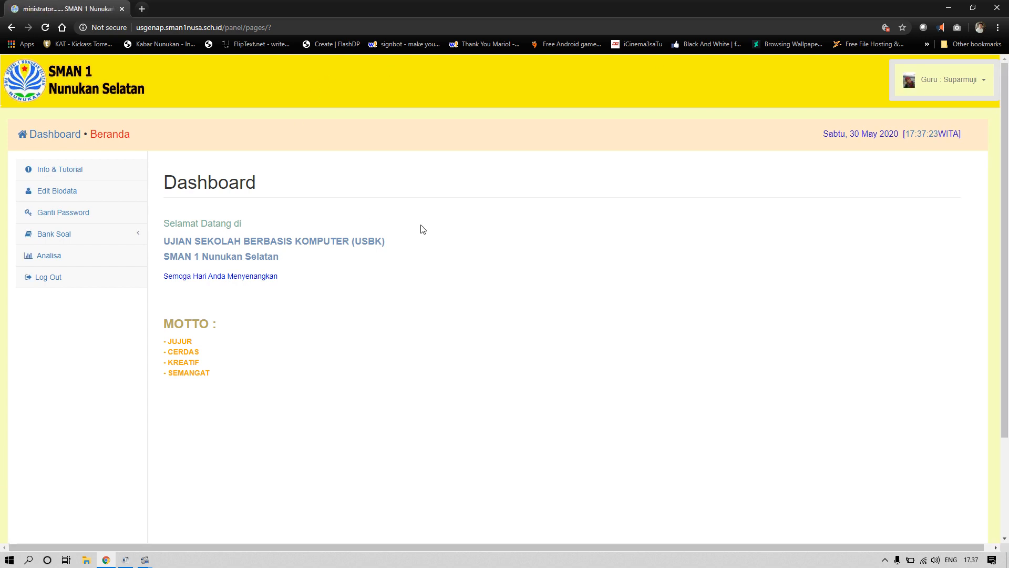
# Open the Bank Soal list and delete the existing Biologi question bank for class XA1, confirming the deletion.
pyautogui.click(100, 235)
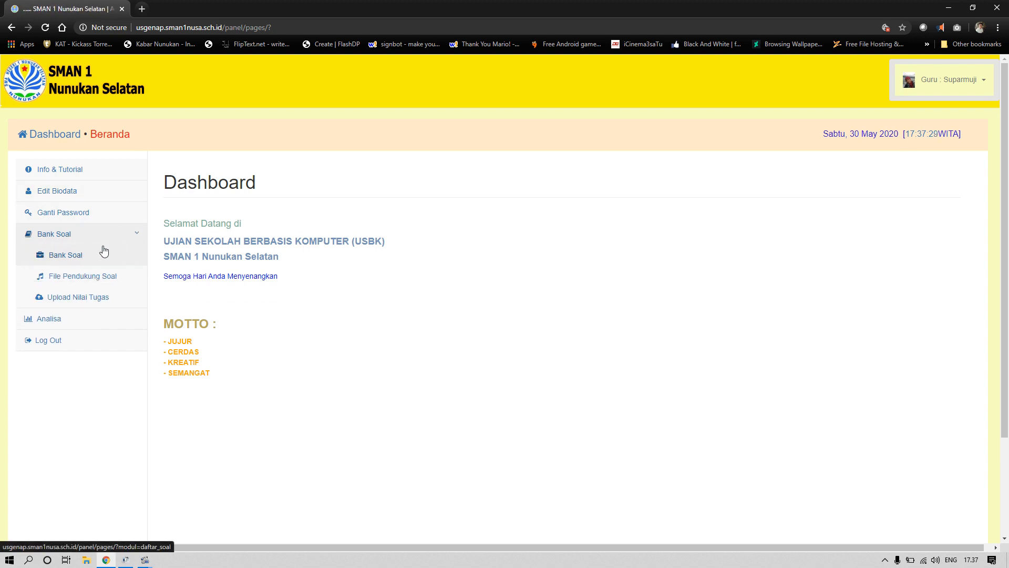
pyautogui.click(67, 257)
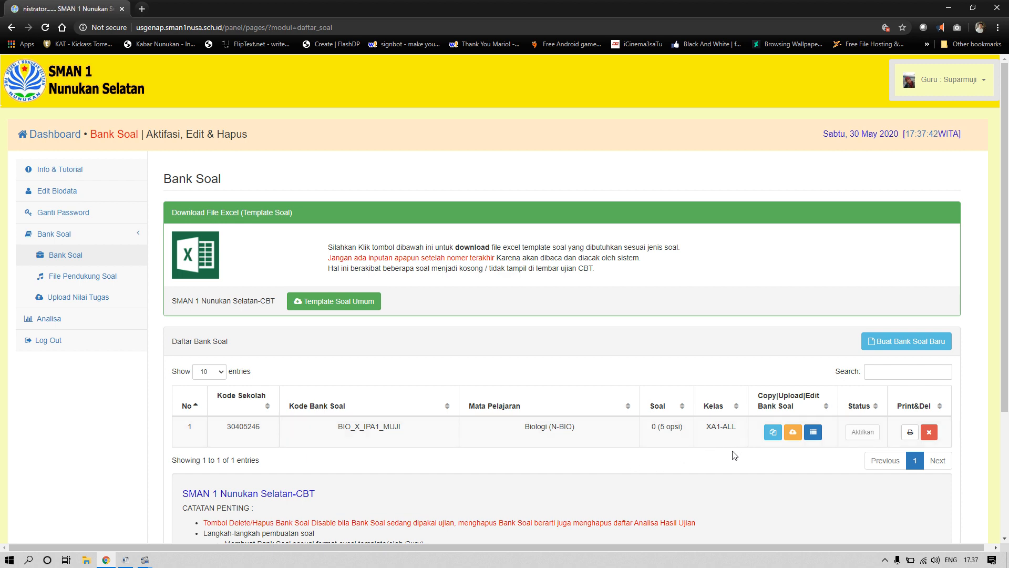
pyautogui.click(929, 432)
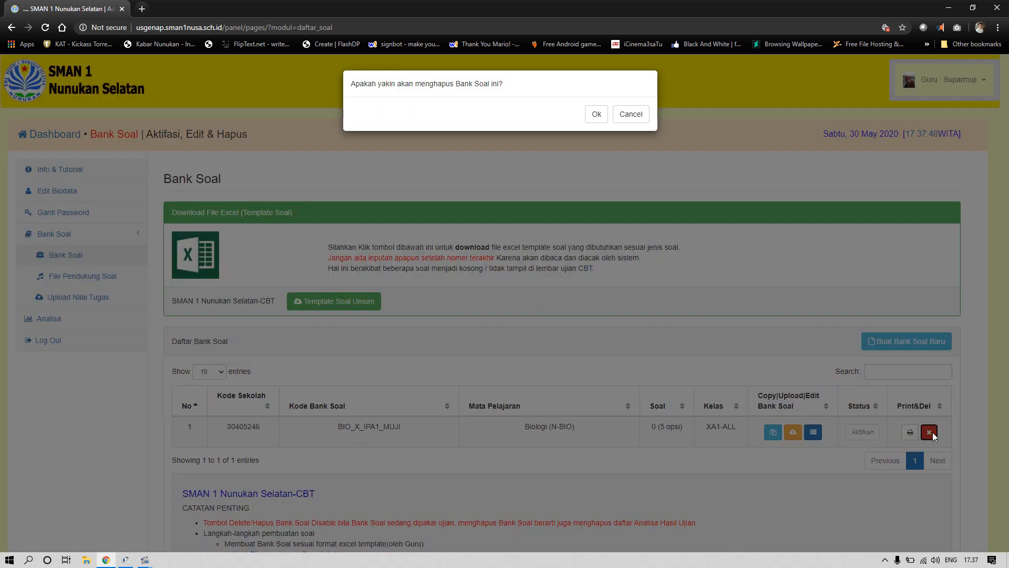
pyautogui.click(597, 115)
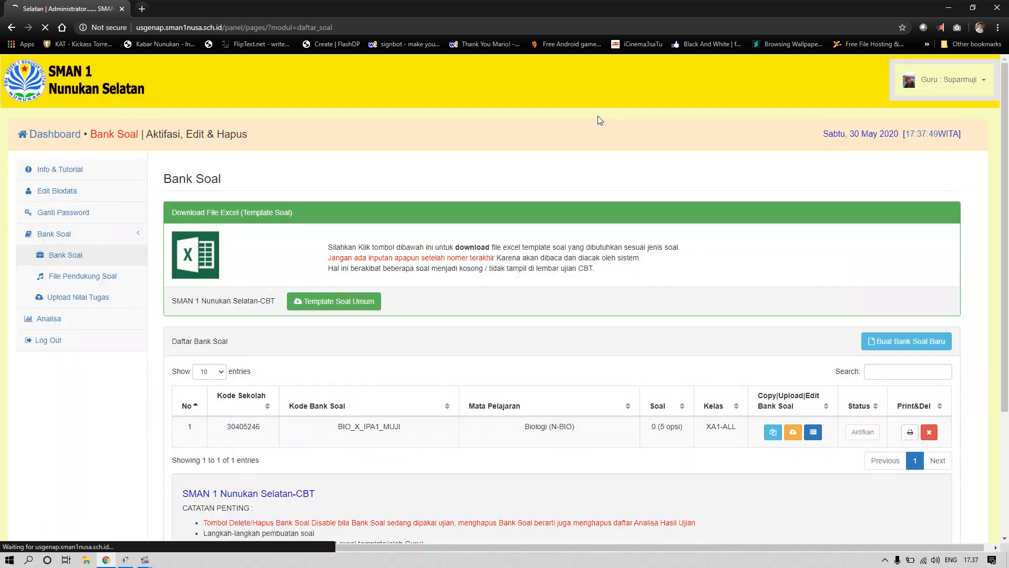
# Start a new question bank with Mata Pelajaran N-BIO - Biologi, Jurusan IPA and Kelas XA1.
pyautogui.click(896, 341)
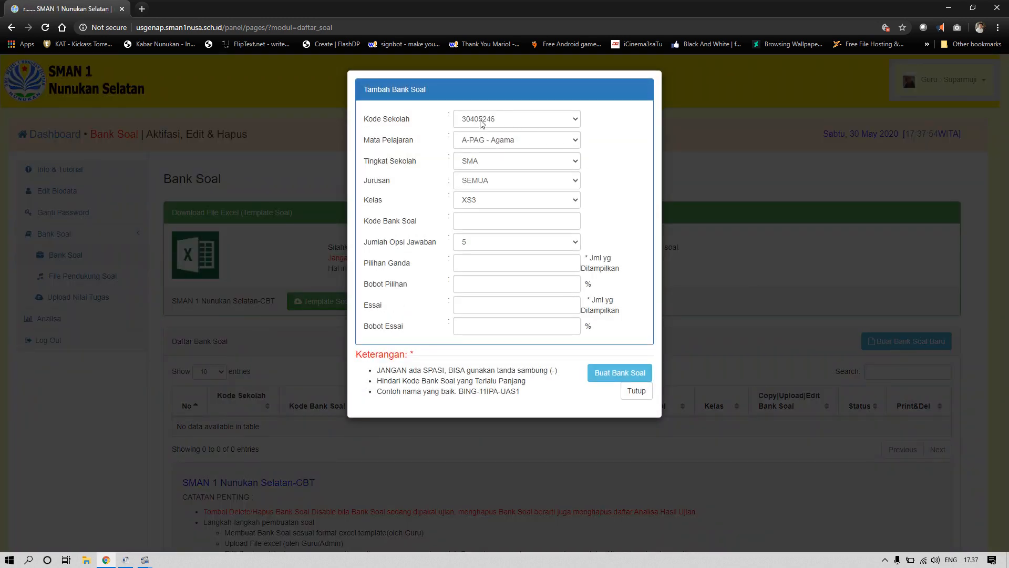
pyautogui.click(556, 144)
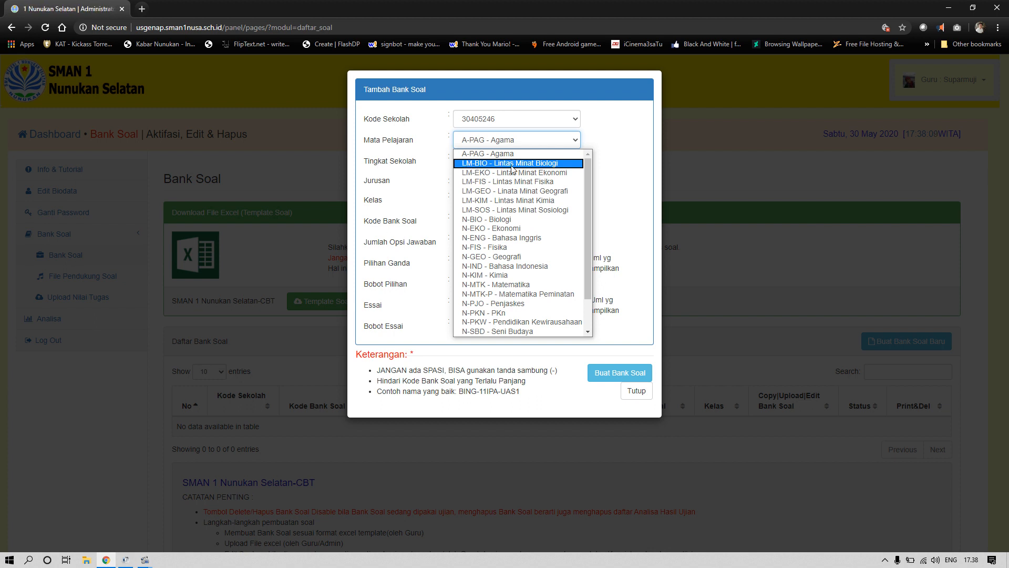
pyautogui.click(487, 219)
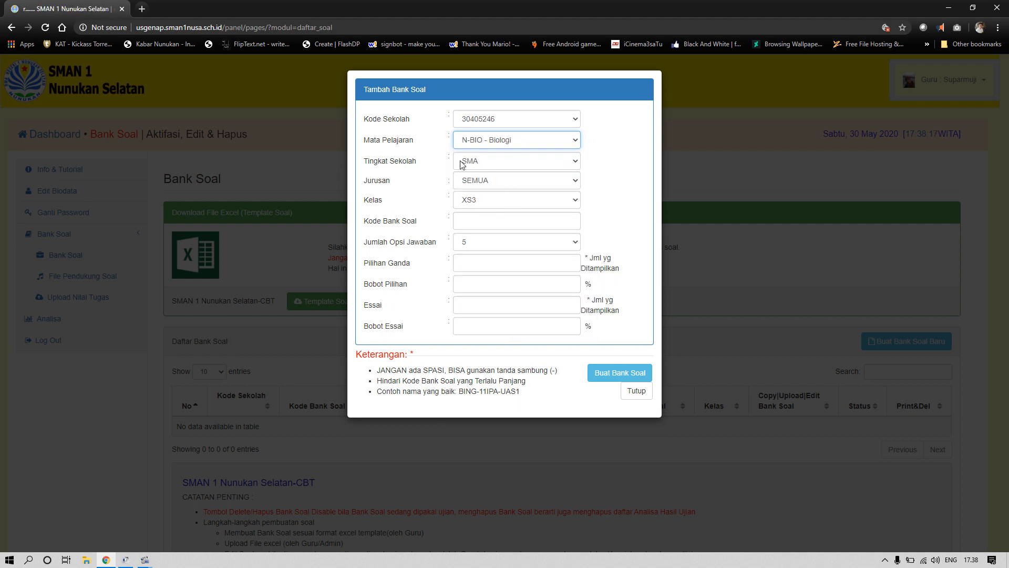
pyautogui.click(517, 188)
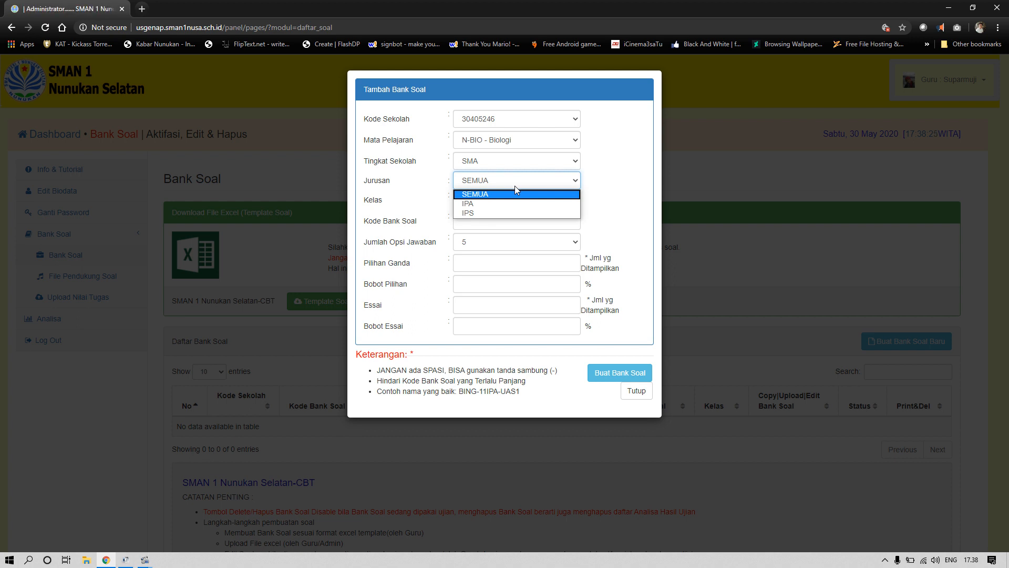
pyautogui.click(470, 205)
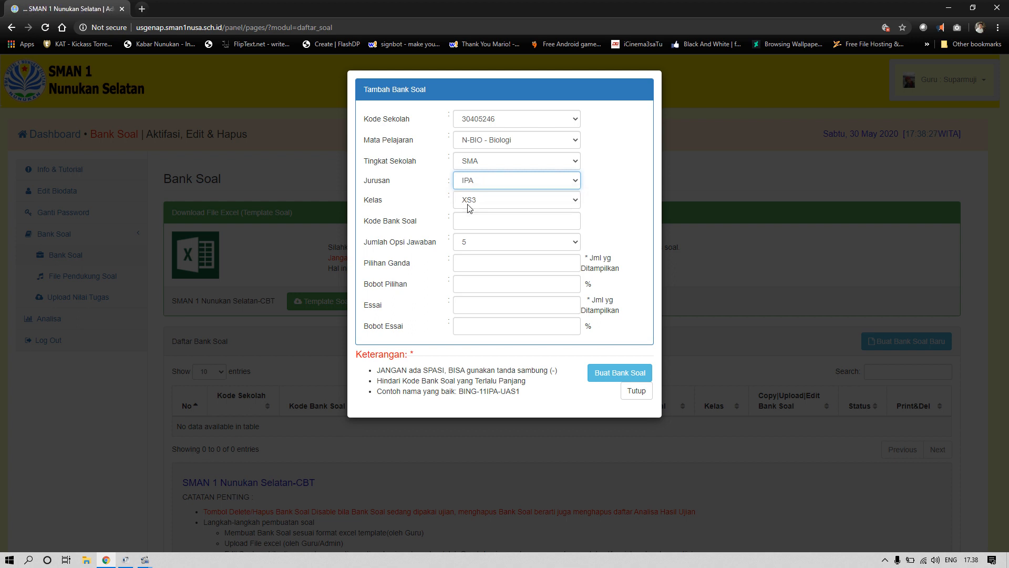
pyautogui.click(475, 204)
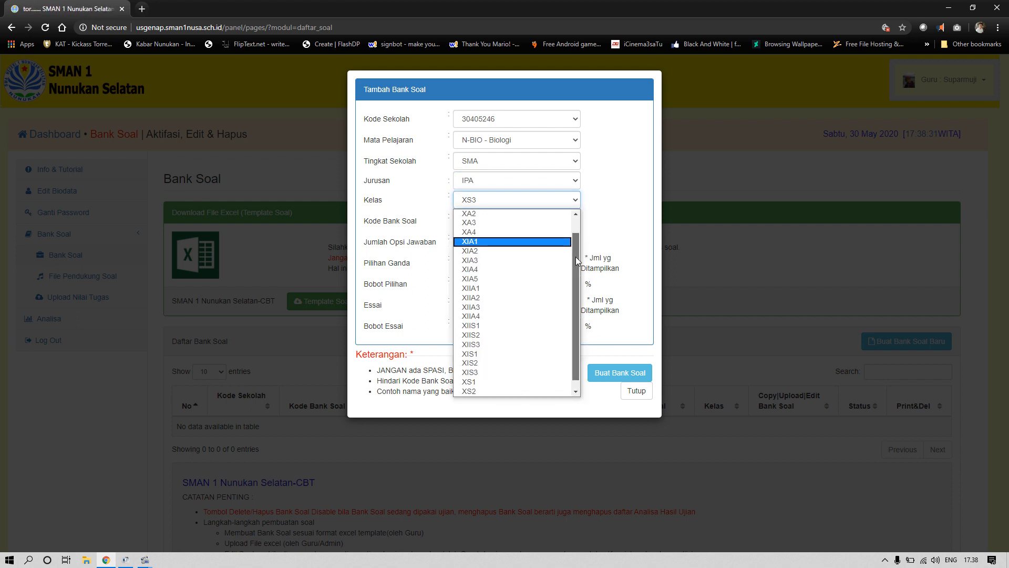
pyautogui.moveTo(575, 256); pyautogui.dragTo(575, 223)
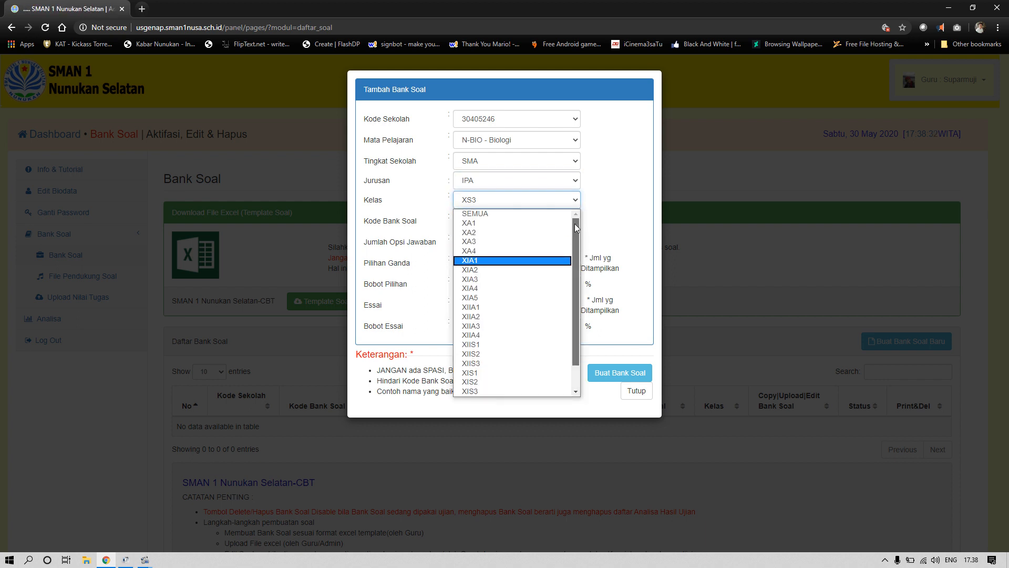
pyautogui.click(465, 225)
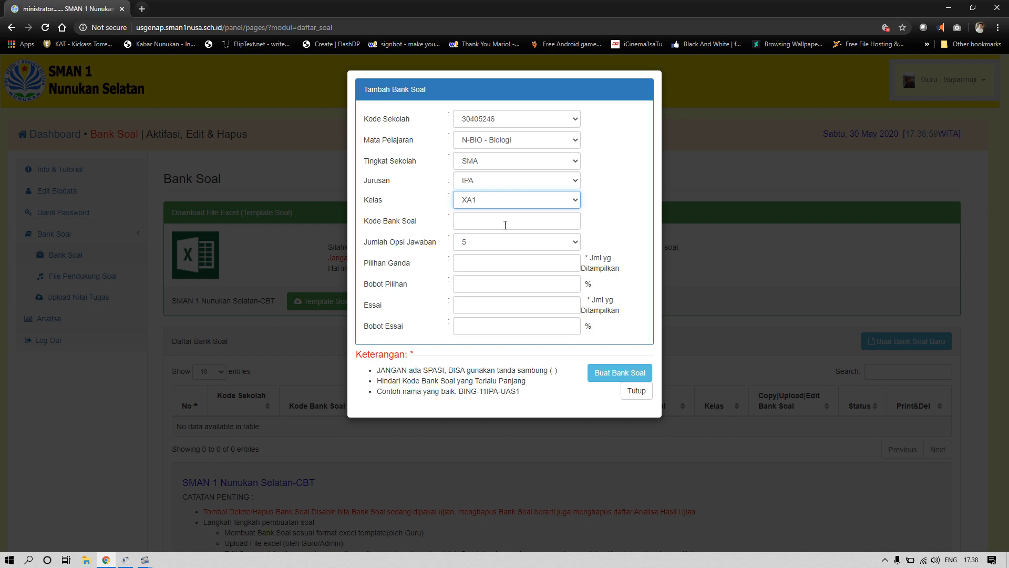
# Enter the Kode Bank Soal as bio_X_IPA1_ followed by the teacher's short name.
pyautogui.click(502, 225)
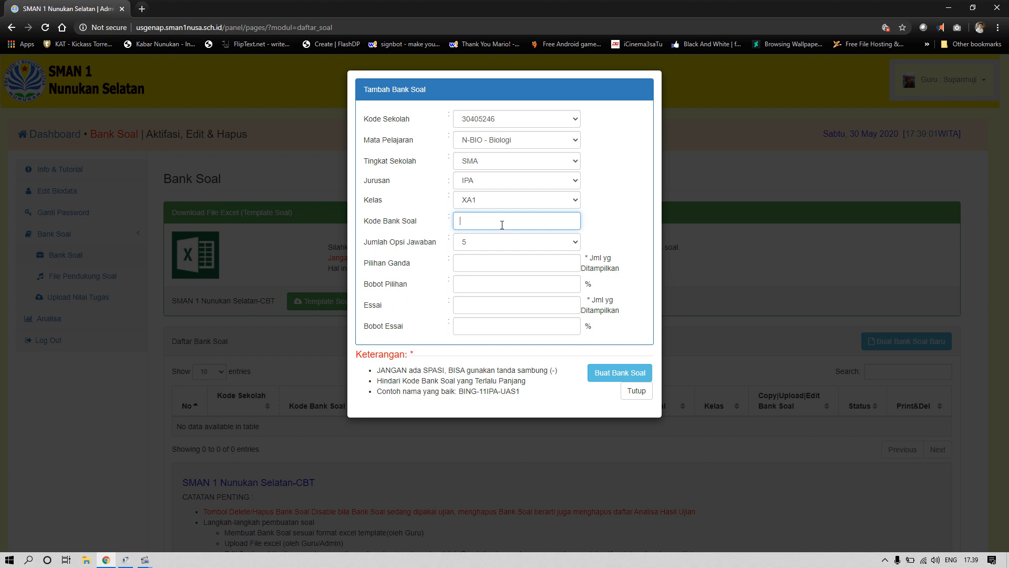
pyautogui.write('bio_X_')
pyautogui.press('capslock')
pyautogui.write('IP')
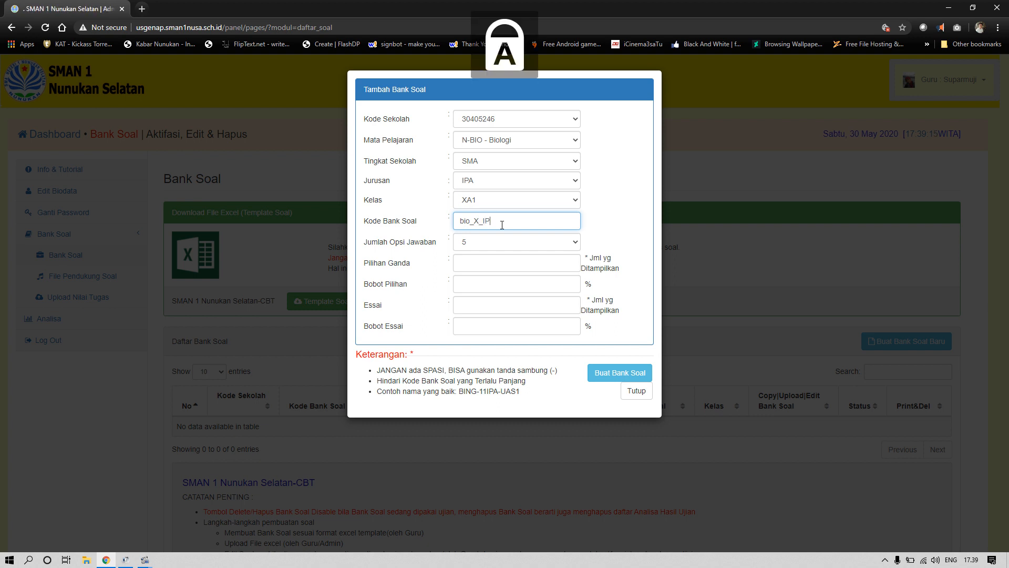
pyautogui.write('A1')
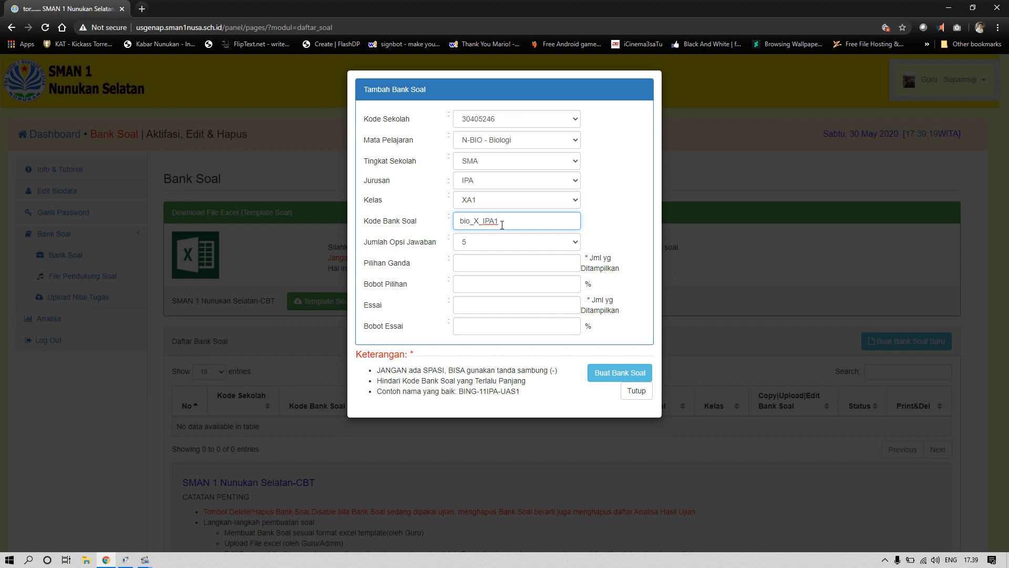
pyautogui.write('-')
pyautogui.write('MUJI')
# Set 5 answer options, 40 Pilihan Ganda questions and a Bobot Pilihan of 100%, create the question bank and close the form.
pyautogui.click(498, 244)
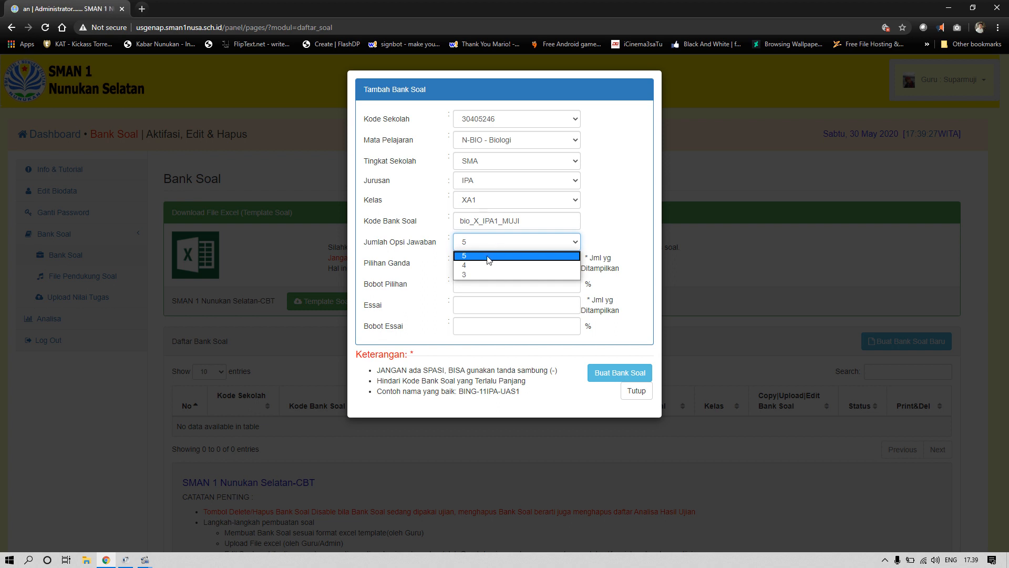
pyautogui.click(485, 258)
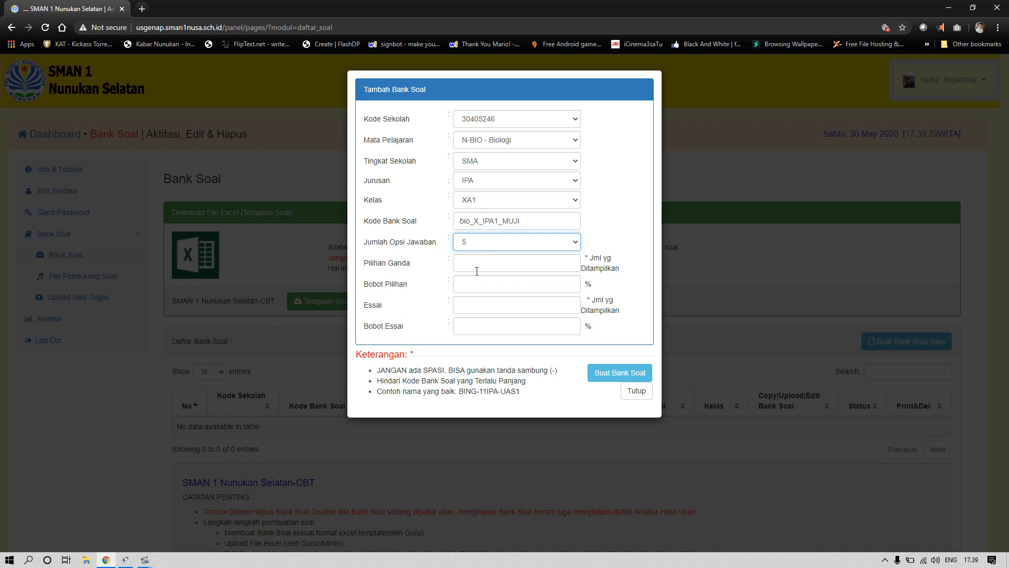
pyautogui.click(469, 267)
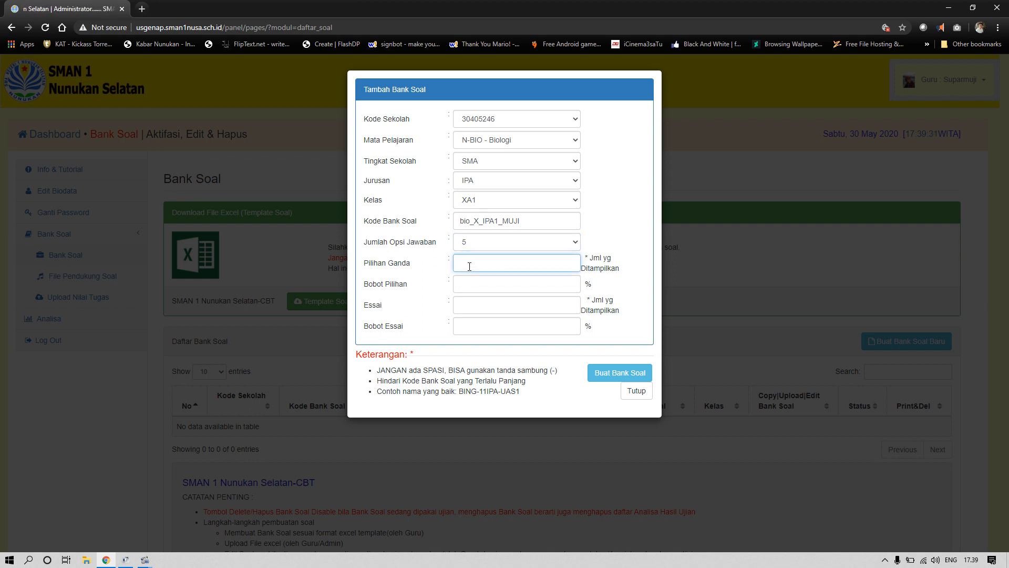
pyautogui.write('40')
pyautogui.click(471, 280)
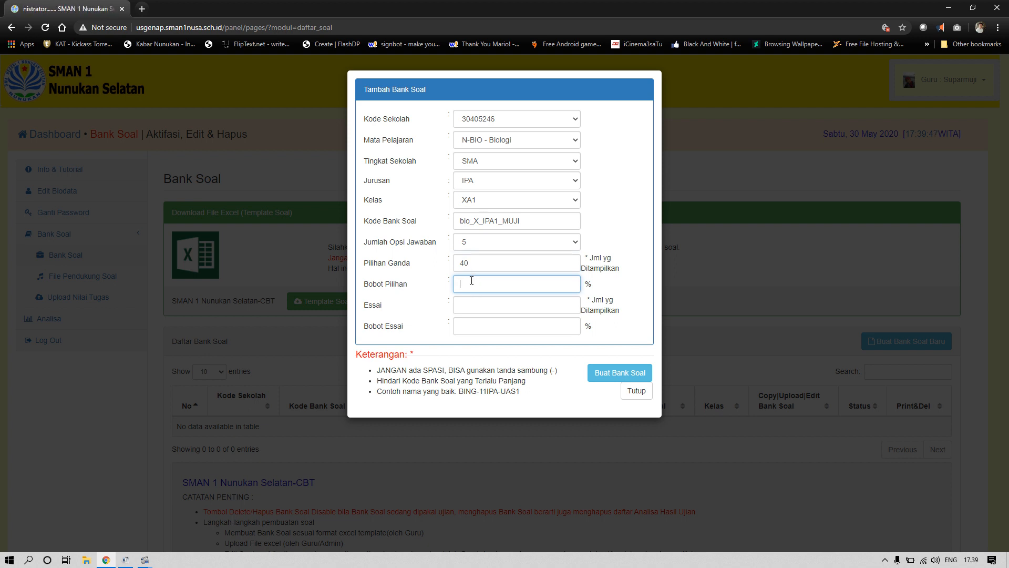
pyautogui.write('100')
pyautogui.click(603, 374)
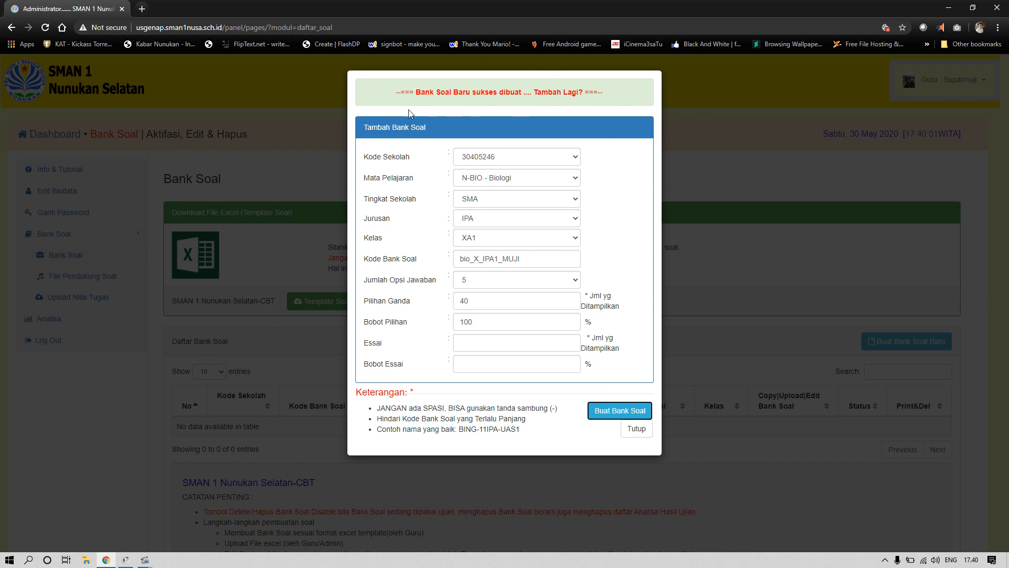
pyautogui.click(635, 433)
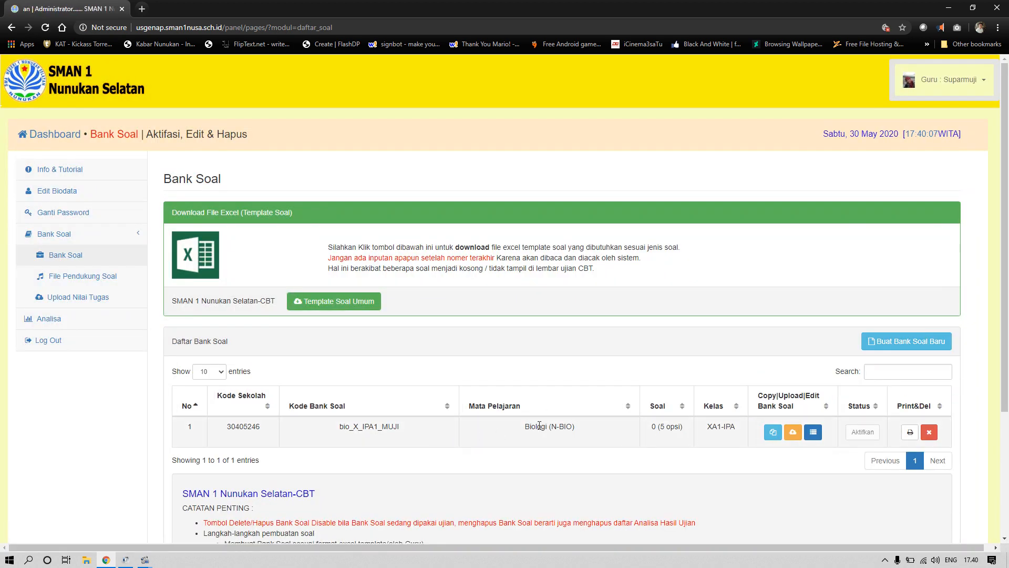
# Open the template upload page for the new Biologi question bank and import BIO X GENAP IPA 1-3 from Downloads.
pyautogui.click(795, 435)
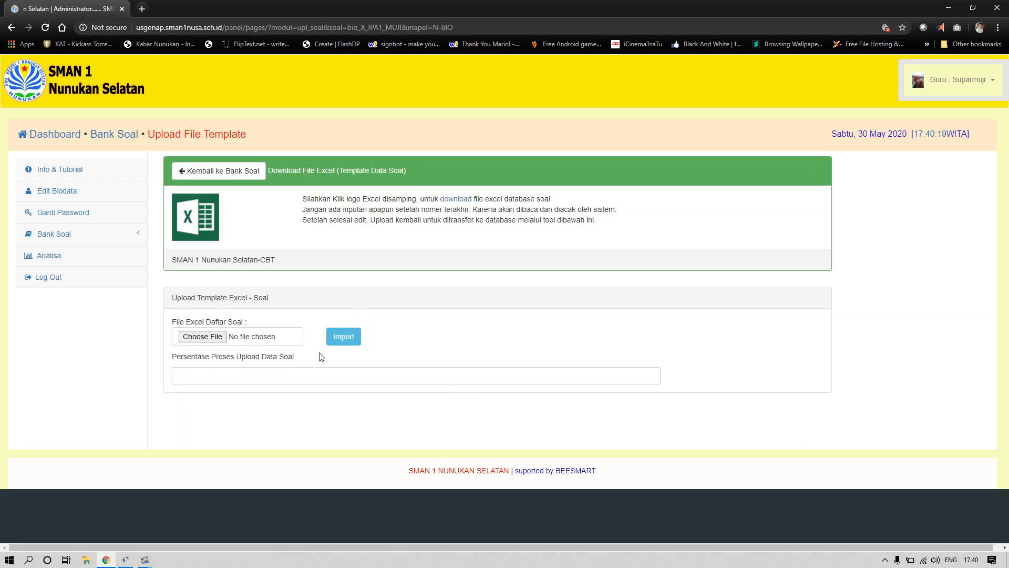
pyautogui.click(197, 342)
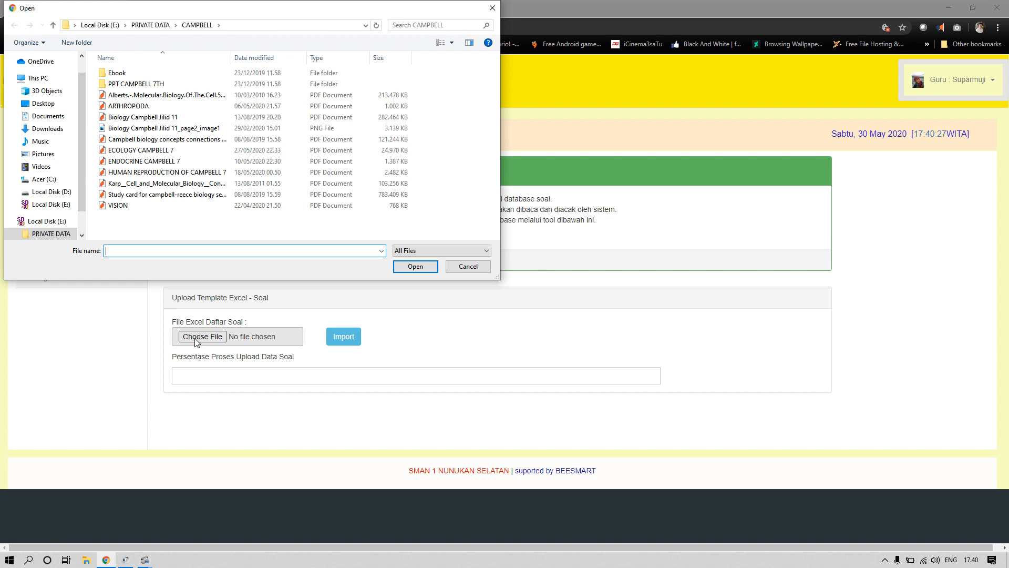
pyautogui.click(58, 205)
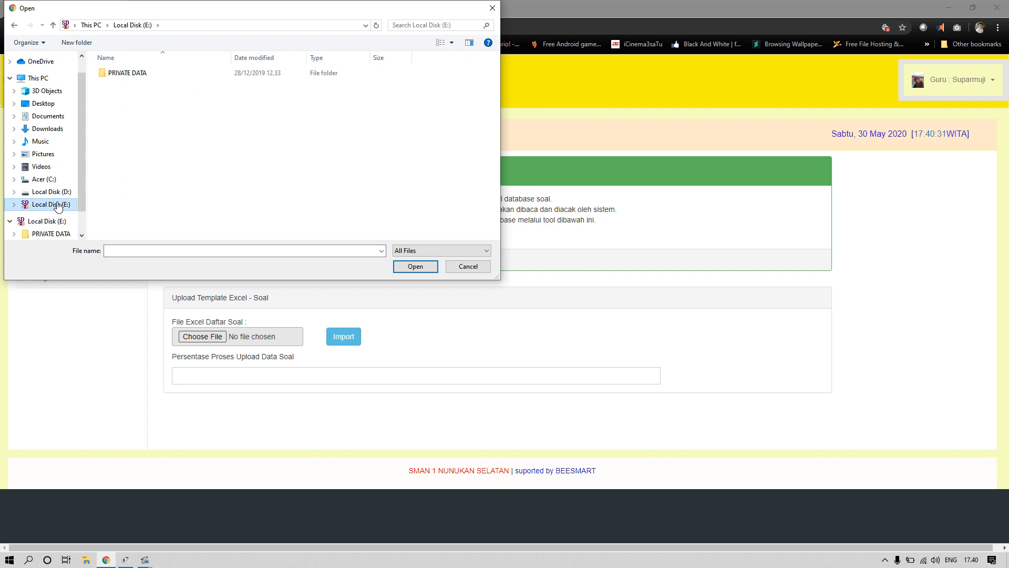
pyautogui.click(53, 131)
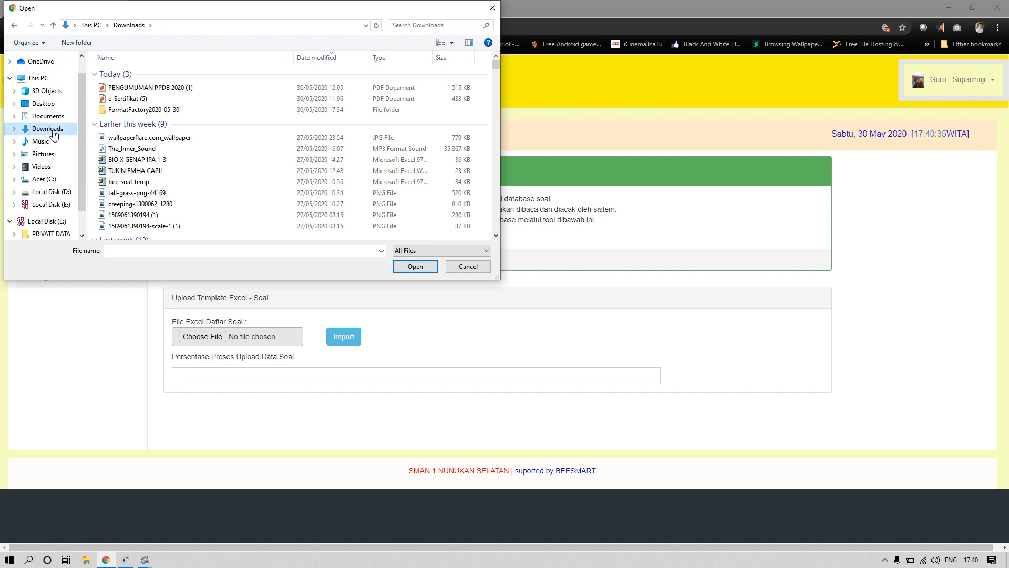
pyautogui.click(135, 163)
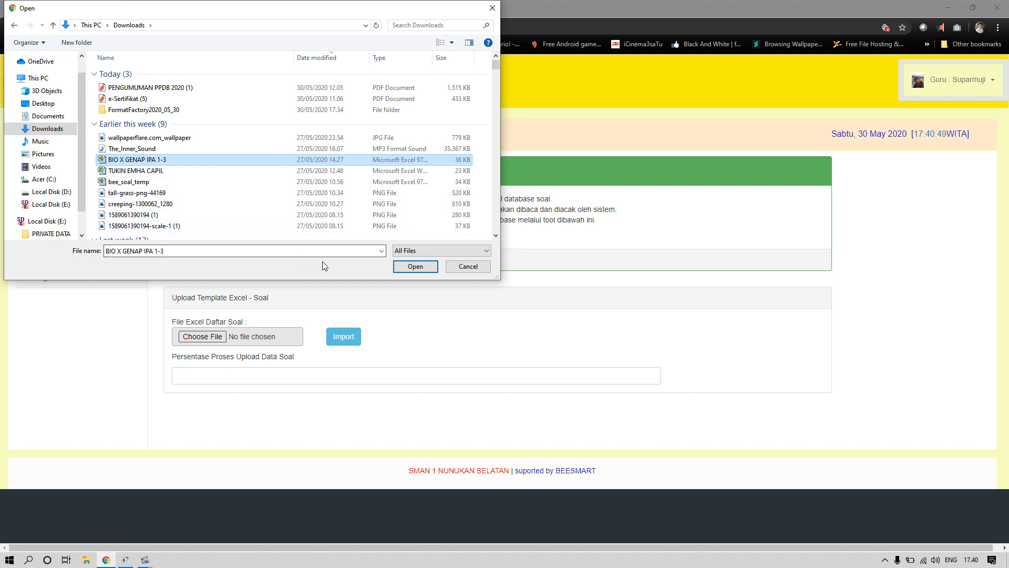
pyautogui.click(410, 267)
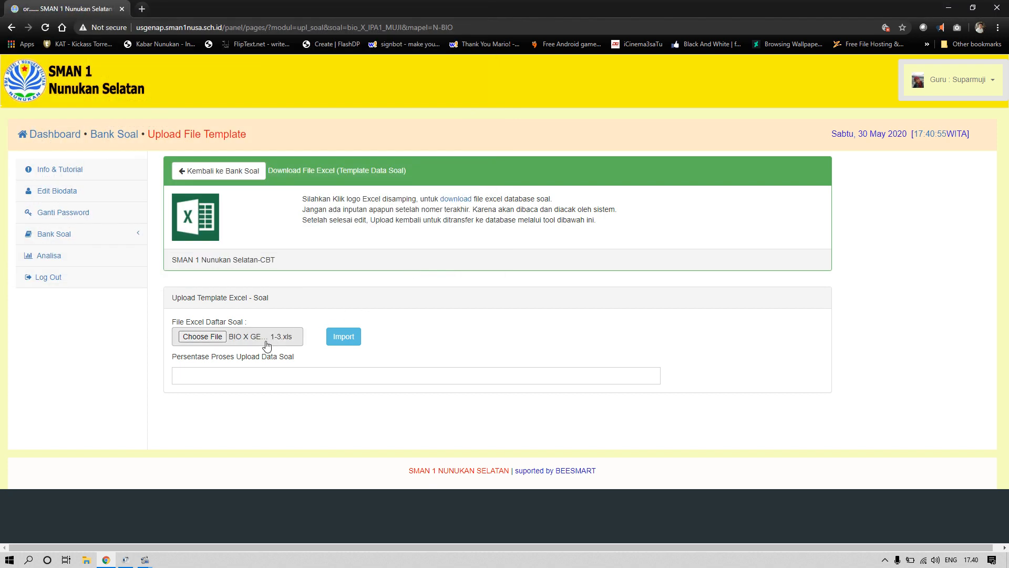
pyautogui.click(340, 345)
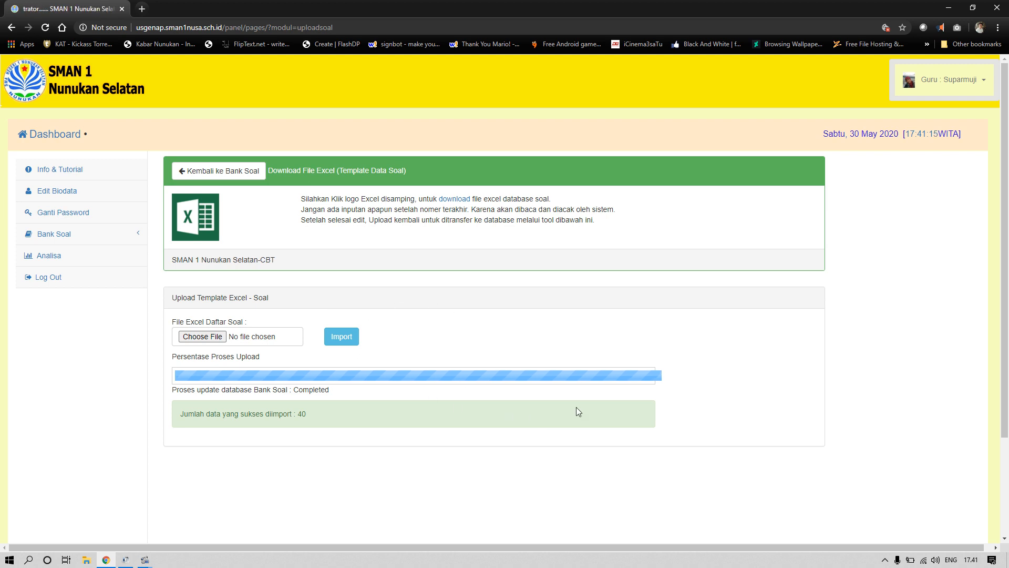
# Open File Pendukung Soal and upload the two BIO X GENAP question images, 01 and 02, from Pictures.
pyautogui.click(101, 238)
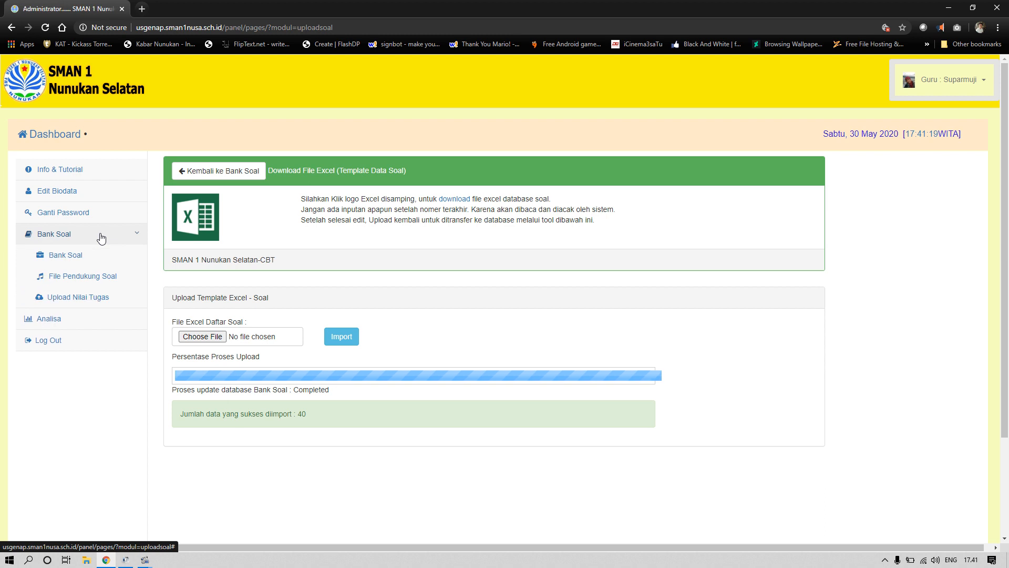
pyautogui.click(93, 282)
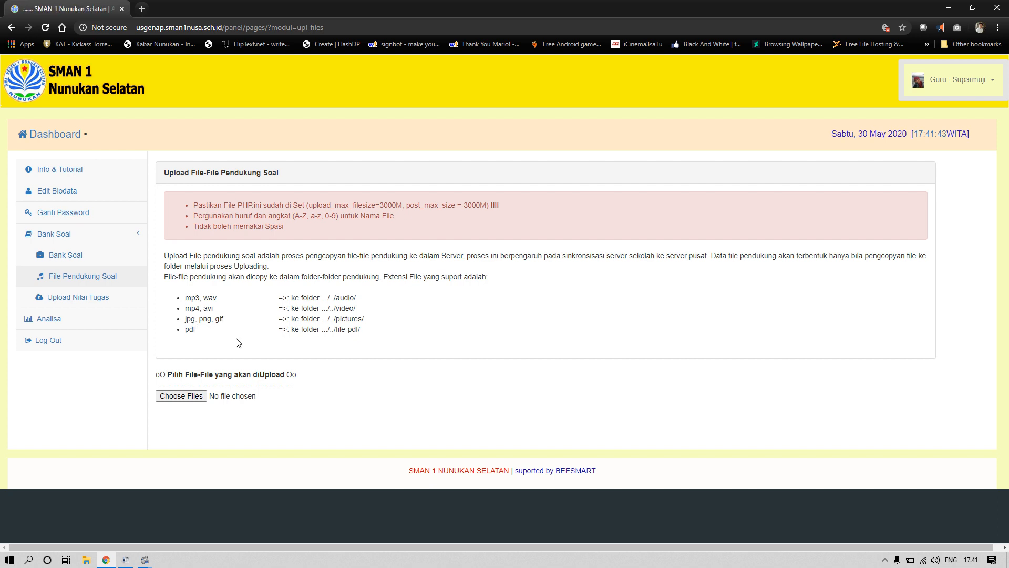
pyautogui.click(162, 399)
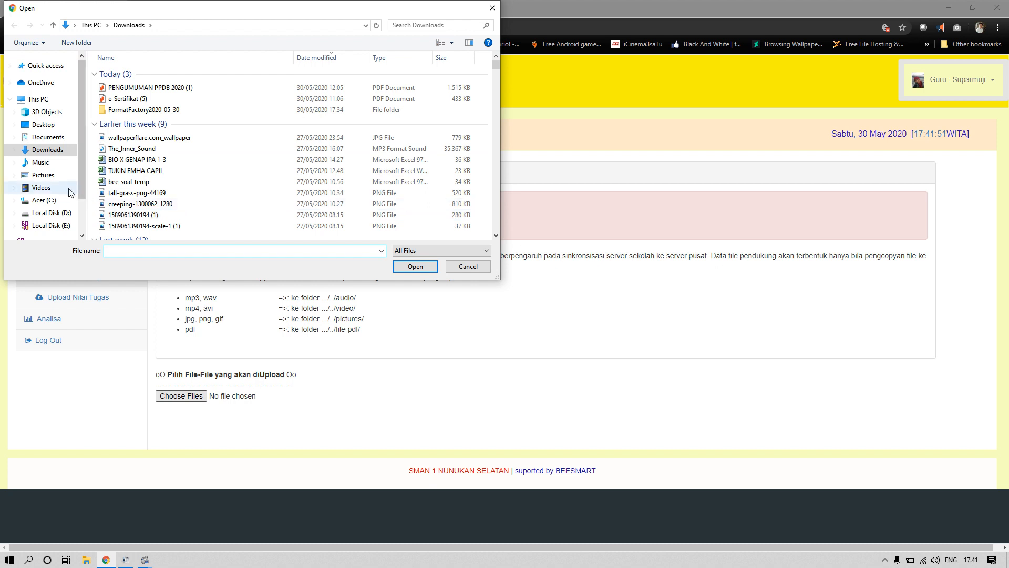
pyautogui.click(52, 179)
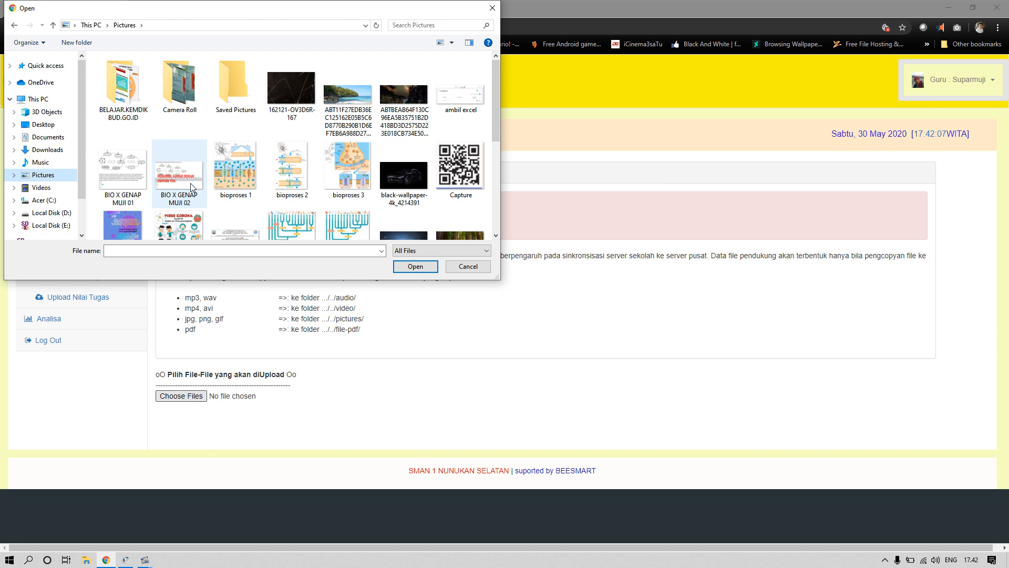
pyautogui.click(135, 179)
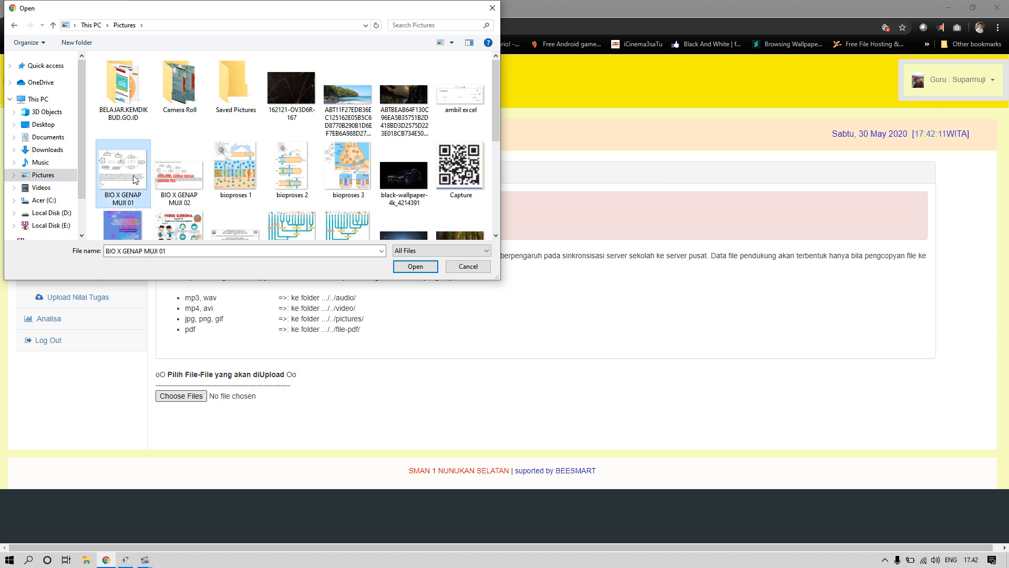
pyautogui.keyDown('ctrl'); pyautogui.click(180, 182); pyautogui.keyUp('ctrl')
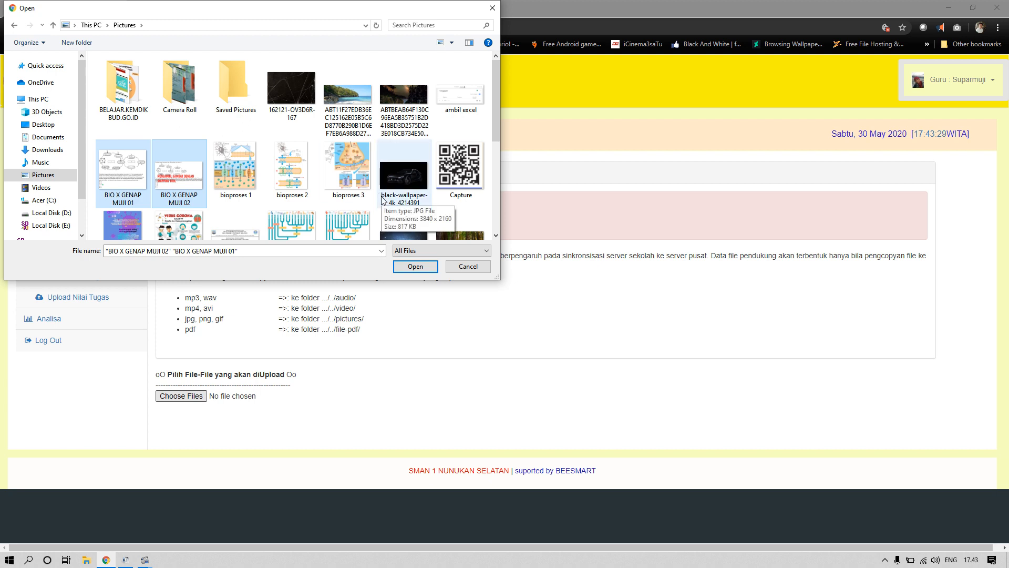
pyautogui.click(401, 270)
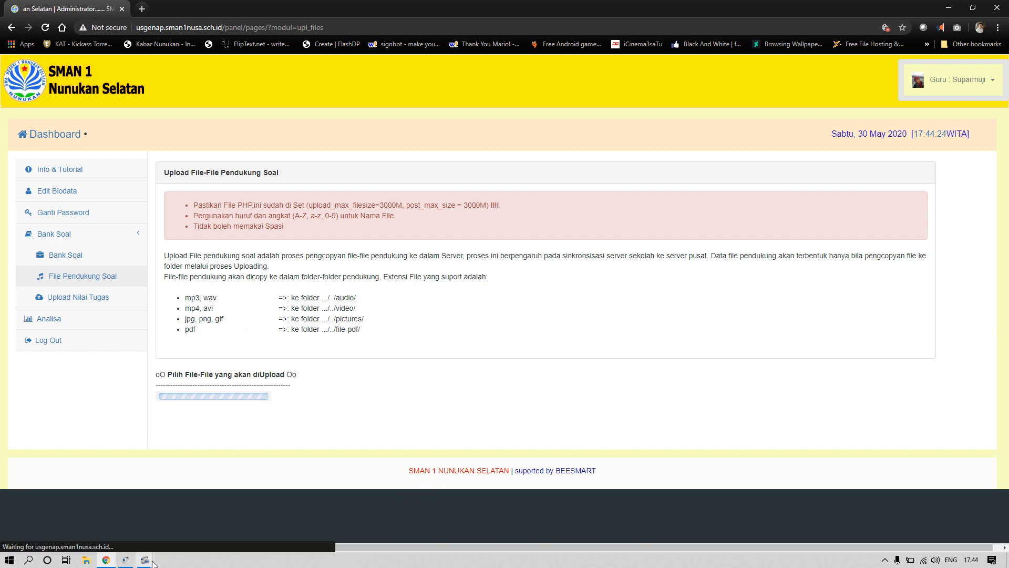
pyautogui.moveTo(153, 563)
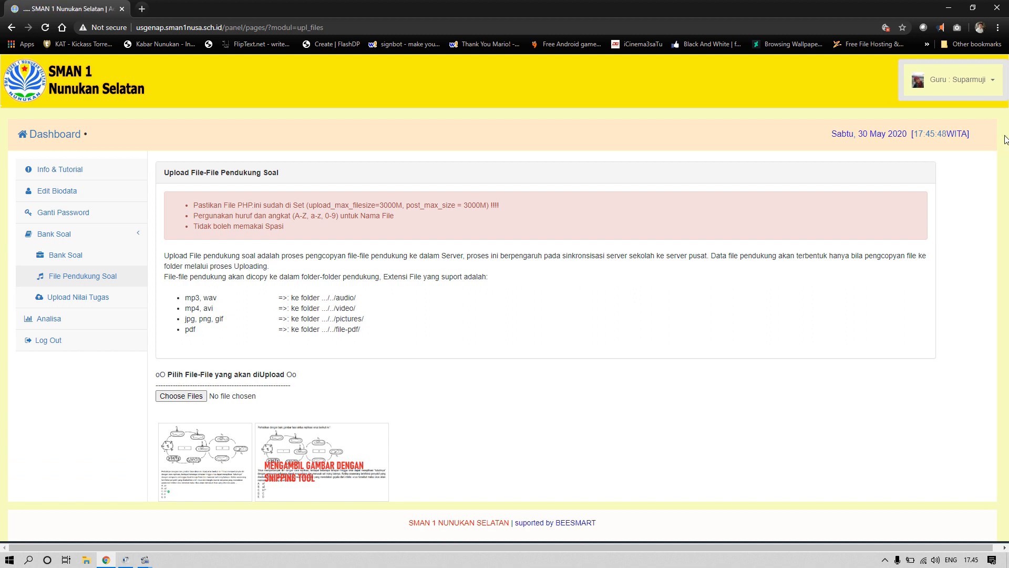
# Return to the Bank Soal list, open the print view of the Biologi question bank and examine its questions and images.
pyautogui.moveTo(1005, 140); pyautogui.dragTo(1000, 218)
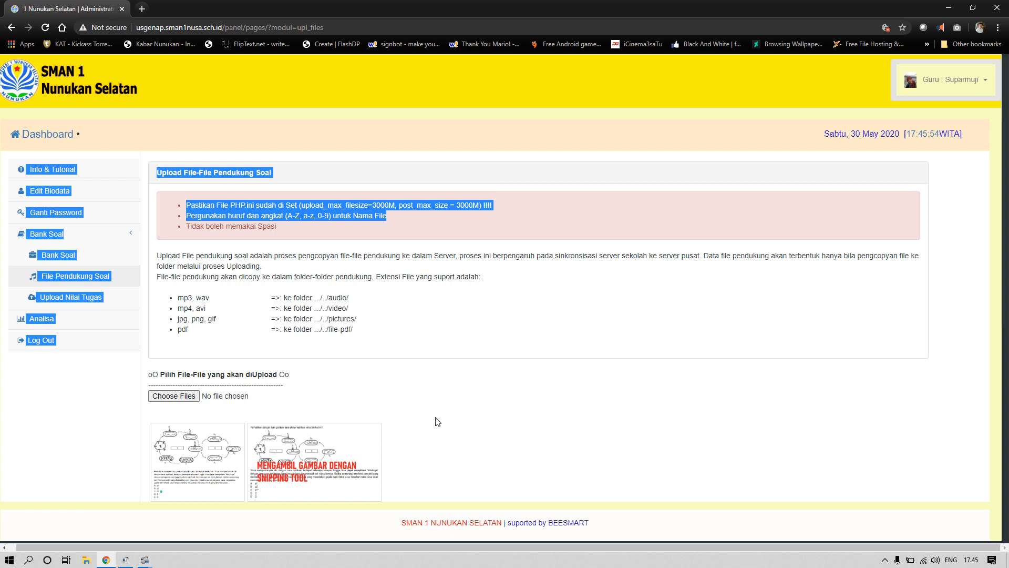
pyautogui.click(80, 416)
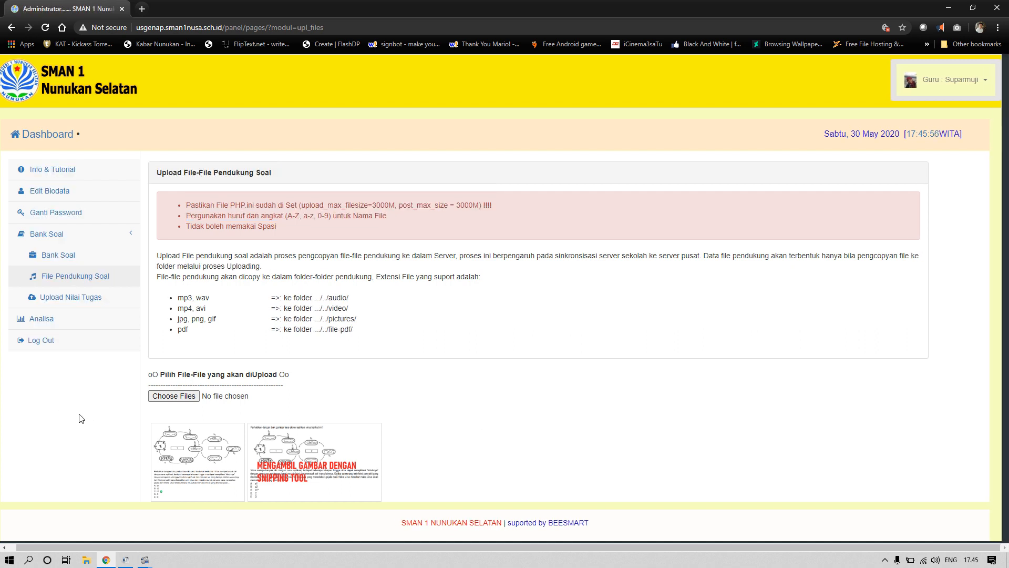
pyautogui.click(66, 255)
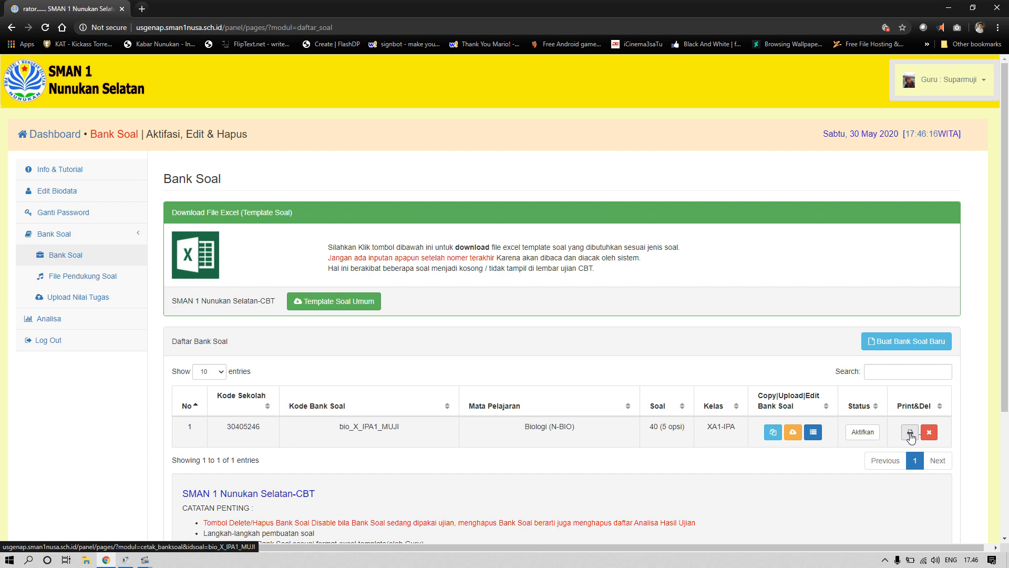
pyautogui.hotkey('ctrl', '+')
pyautogui.hotkey('ctrl', '+')
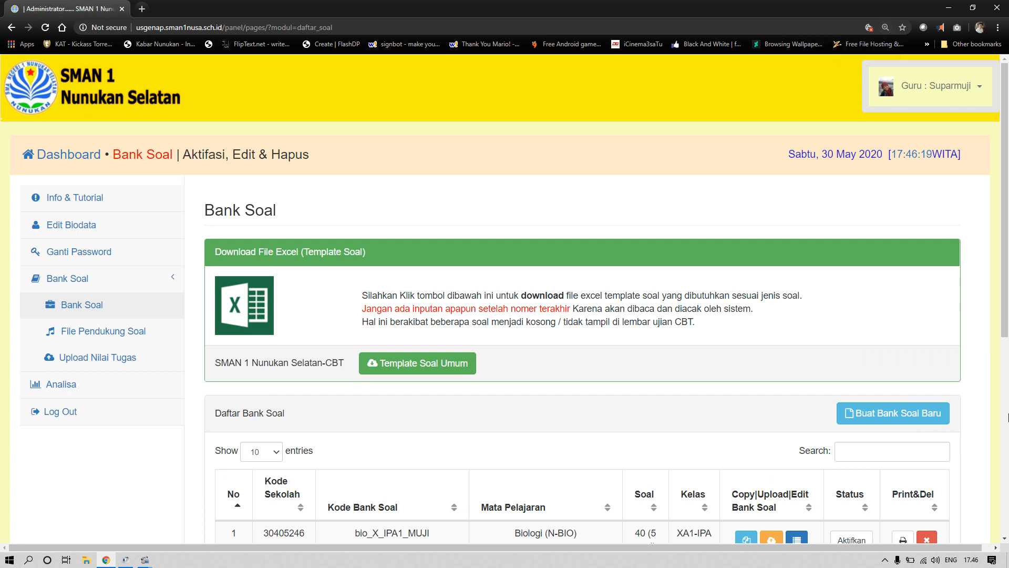
pyautogui.moveTo(1005, 333); pyautogui.dragTo(1005, 417)
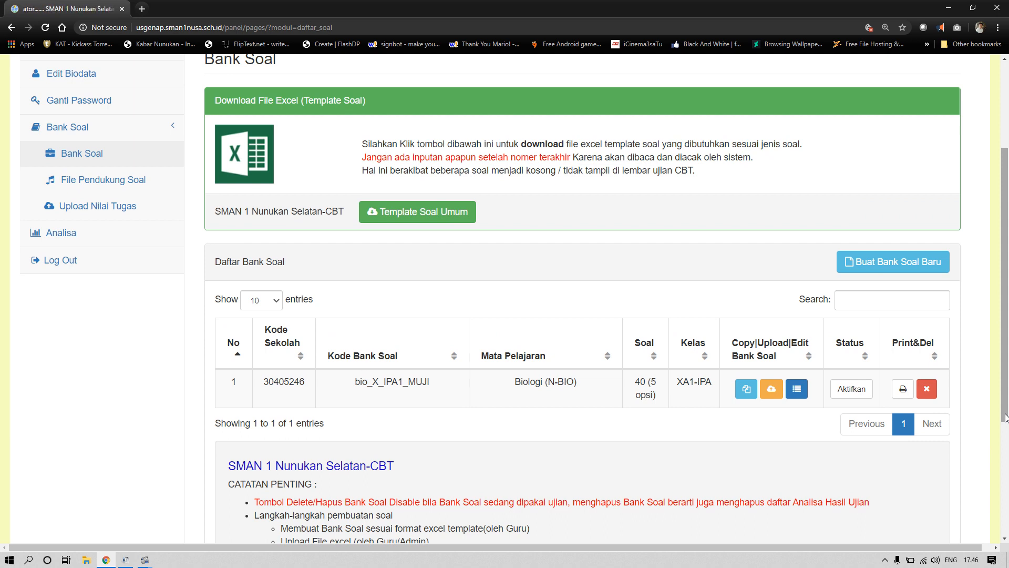
pyautogui.hotkey('ctrl', '-')
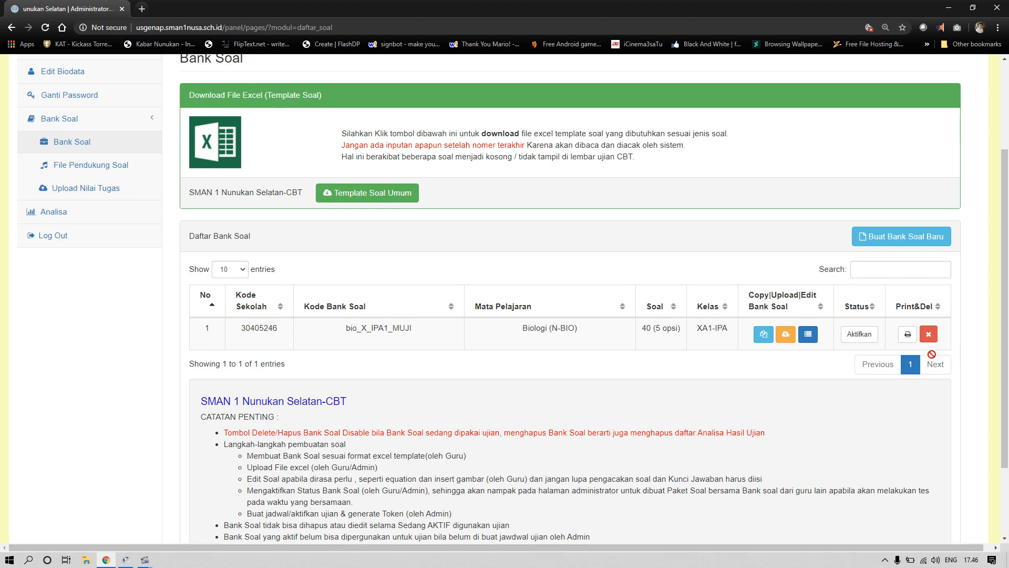
pyautogui.click(909, 337)
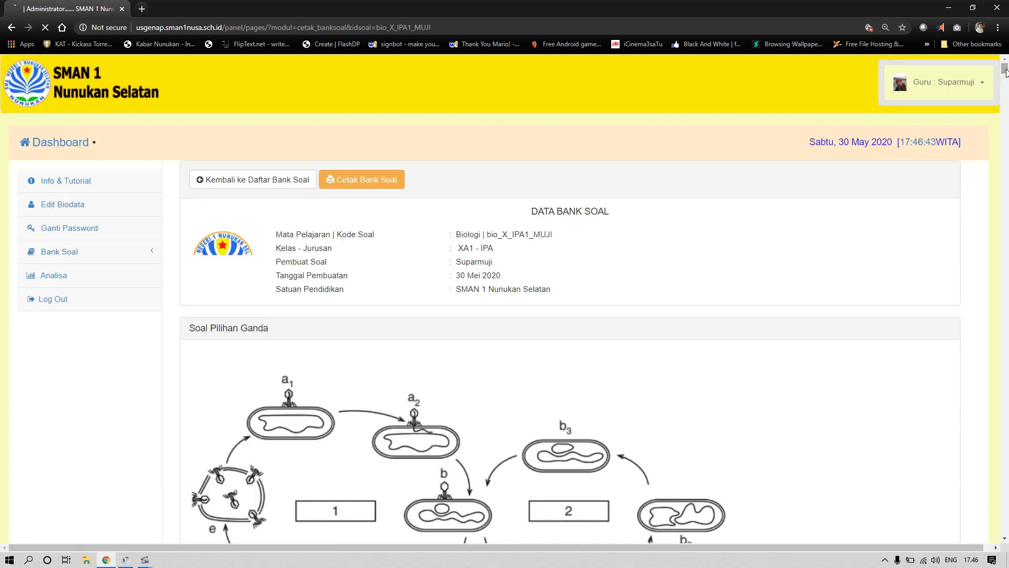
pyautogui.moveTo(1005, 71); pyautogui.dragTo(991, 165)
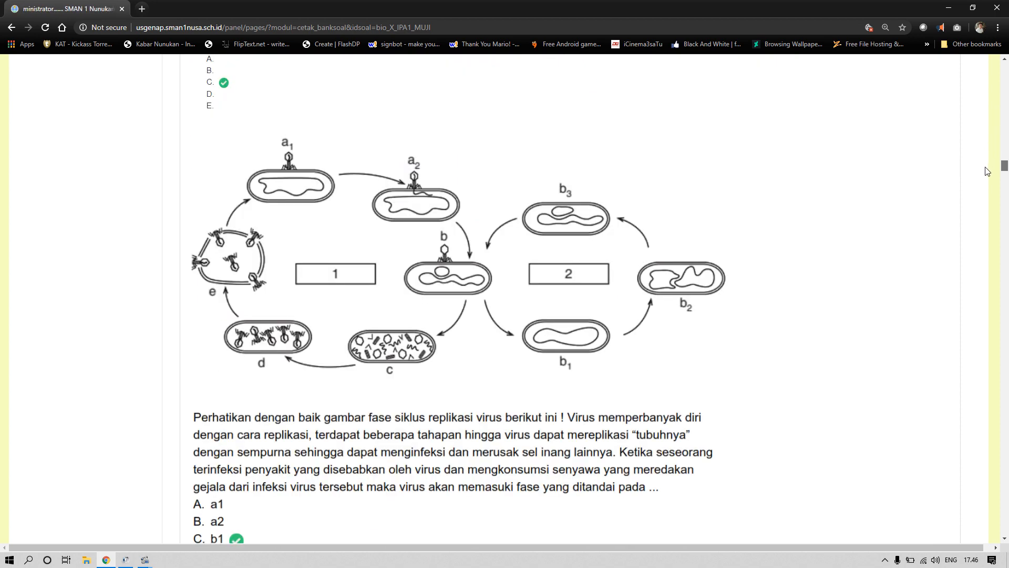
# Open the recent workbook BIO X GENAP IPA 1-3 from File Explorer, dismiss the activation dialog and select the first GAMBAR entry.
pyautogui.click(93, 562)
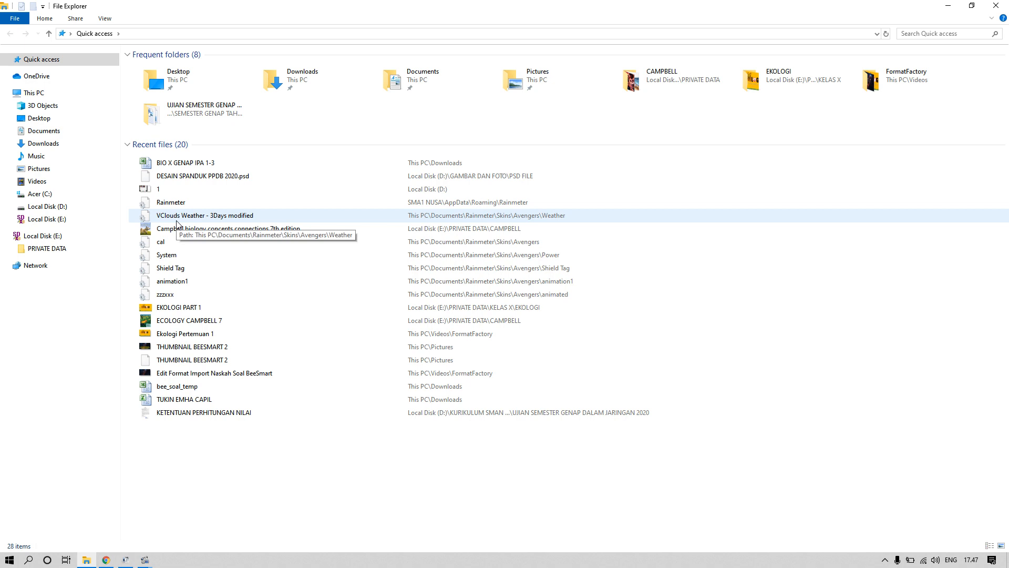
pyautogui.doubleClick(159, 165)
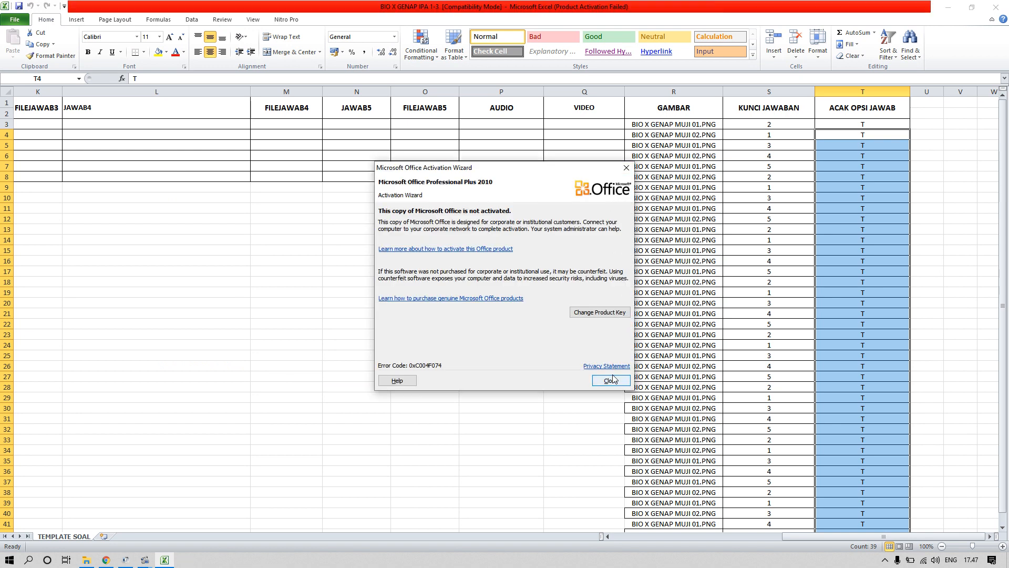
pyautogui.click(611, 380)
pyautogui.click(697, 128)
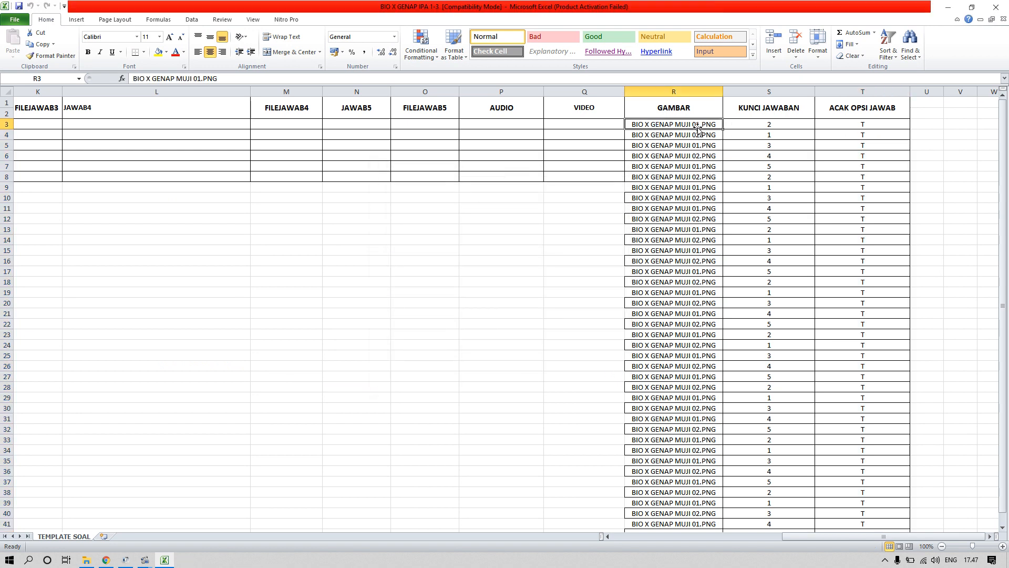
# Examine the first image file names listed in the workbook's GAMBAR column.
pyautogui.click(697, 136)
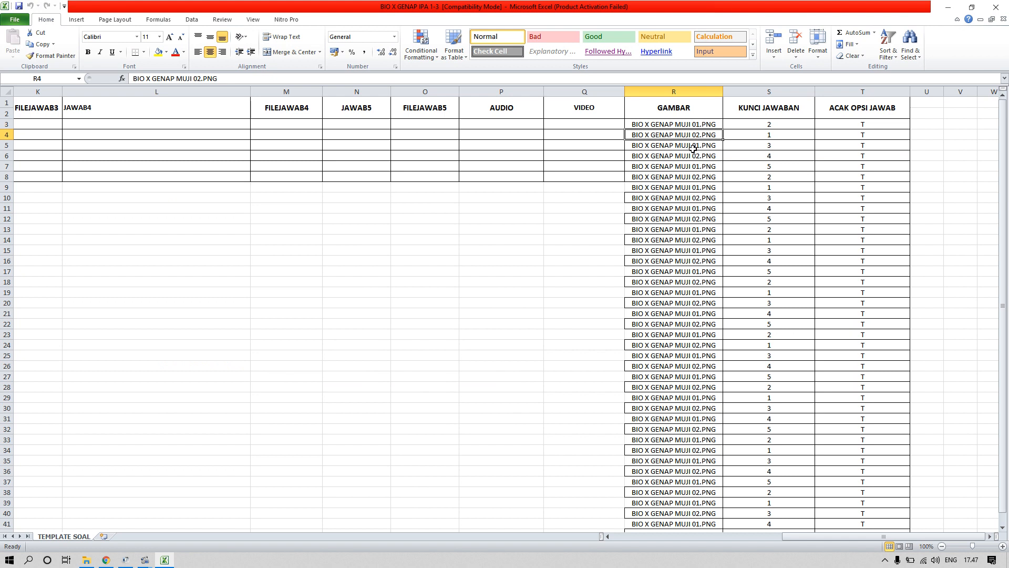
pyautogui.click(693, 148)
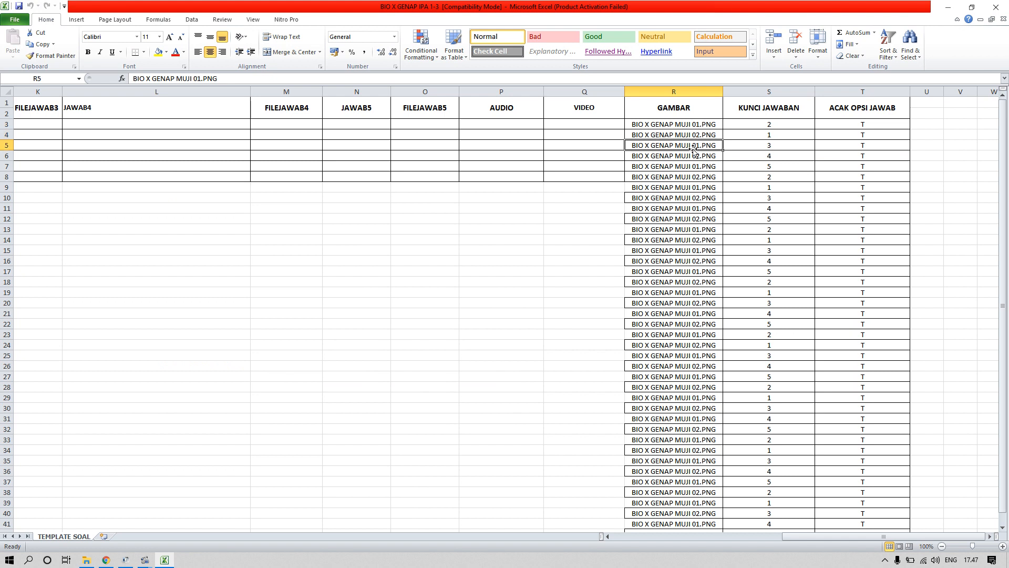
pyautogui.click(680, 124)
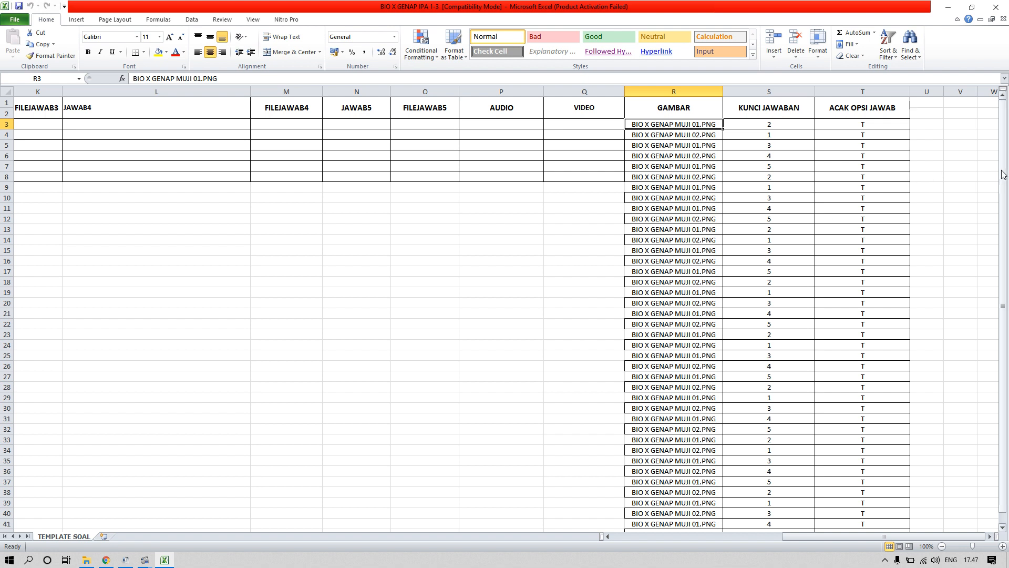
pyautogui.moveTo(1001, 231); pyautogui.dragTo(1001, 238)
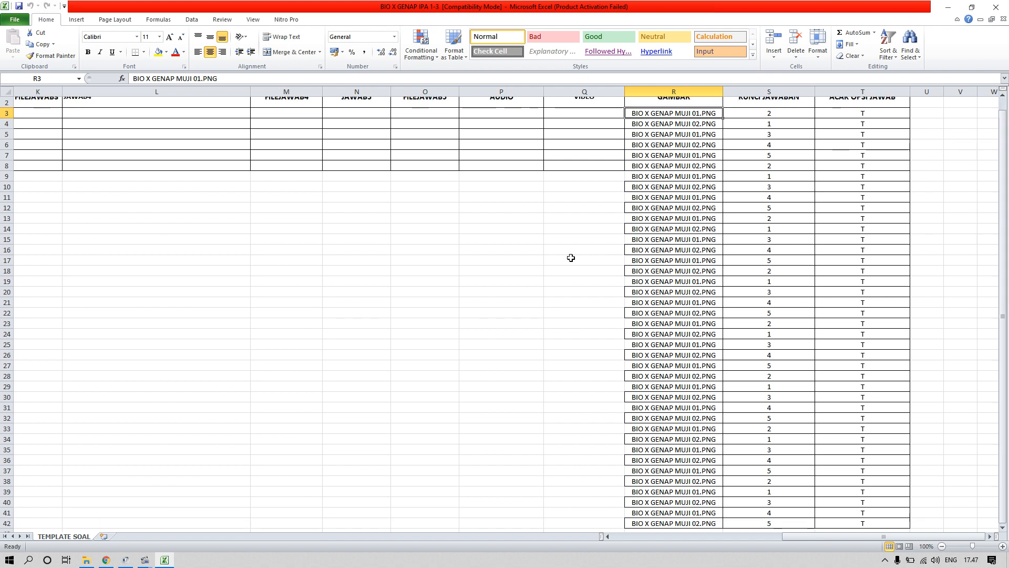
# Switch to Chrome and examine the numbered questions and their images throughout the question bank print view, reducing the page zoom to 80%.
pyautogui.click(105, 560)
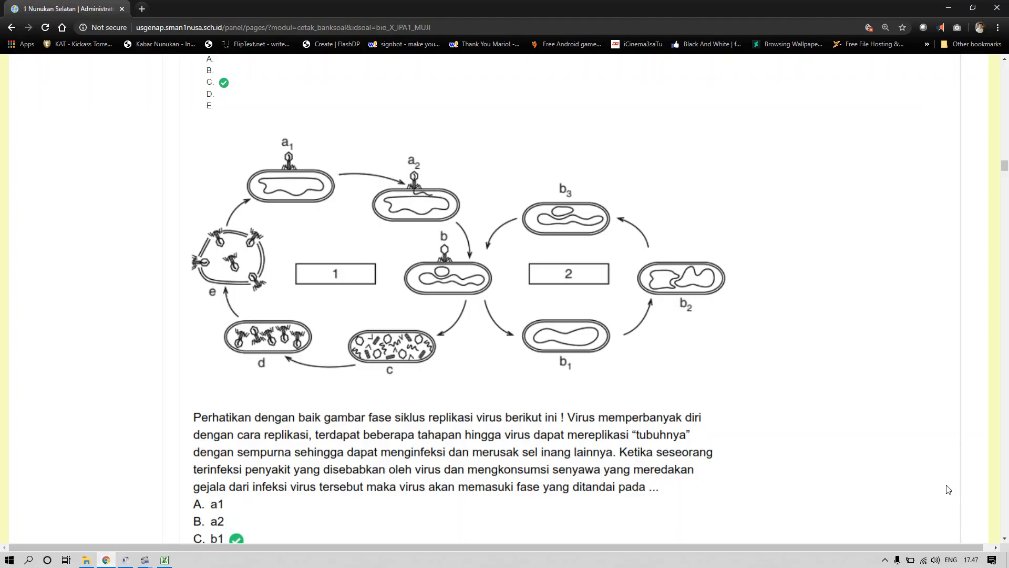
pyautogui.click(1007, 289)
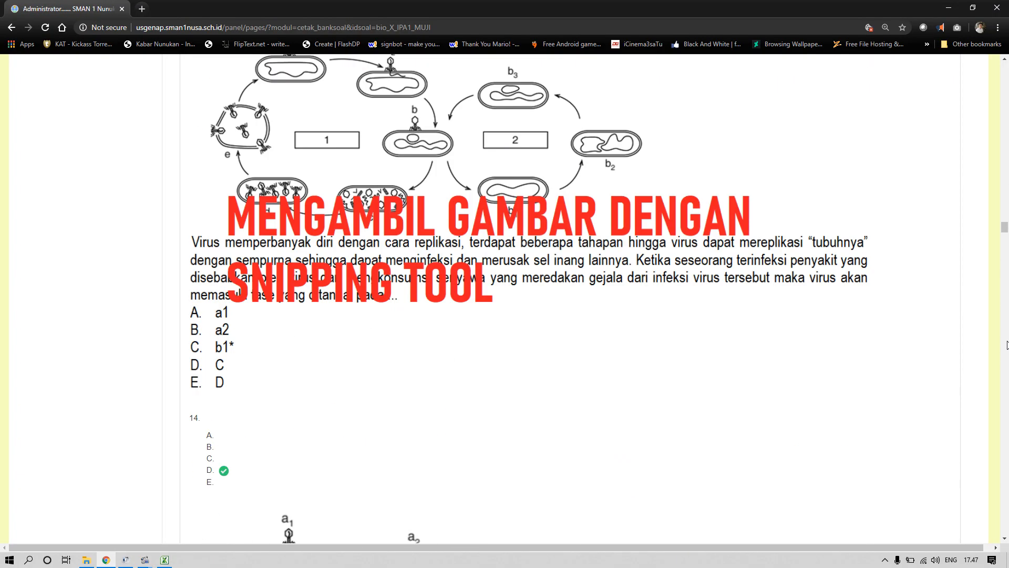
pyautogui.scroll(-5, 1007, 344)
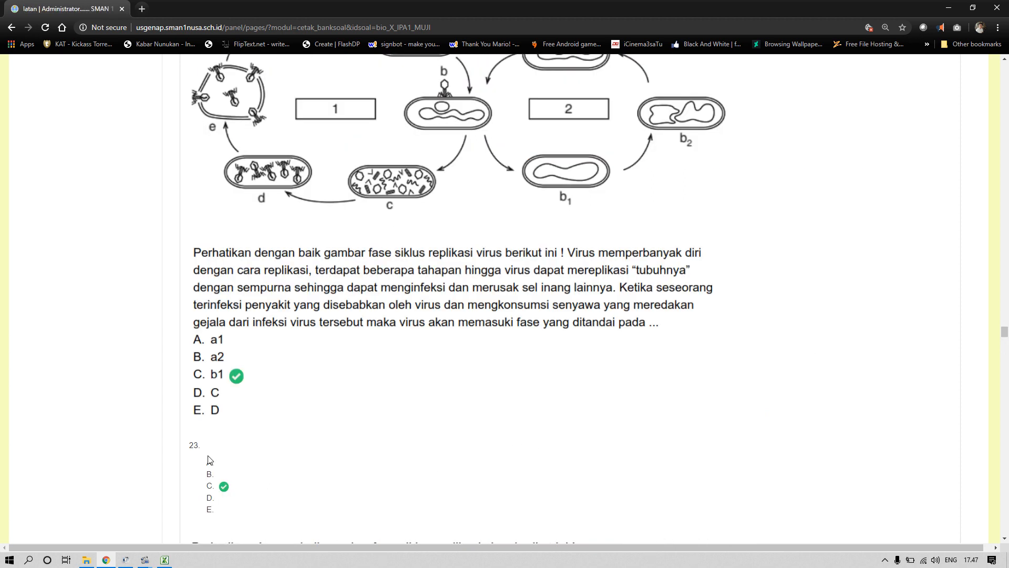
pyautogui.click(1005, 503)
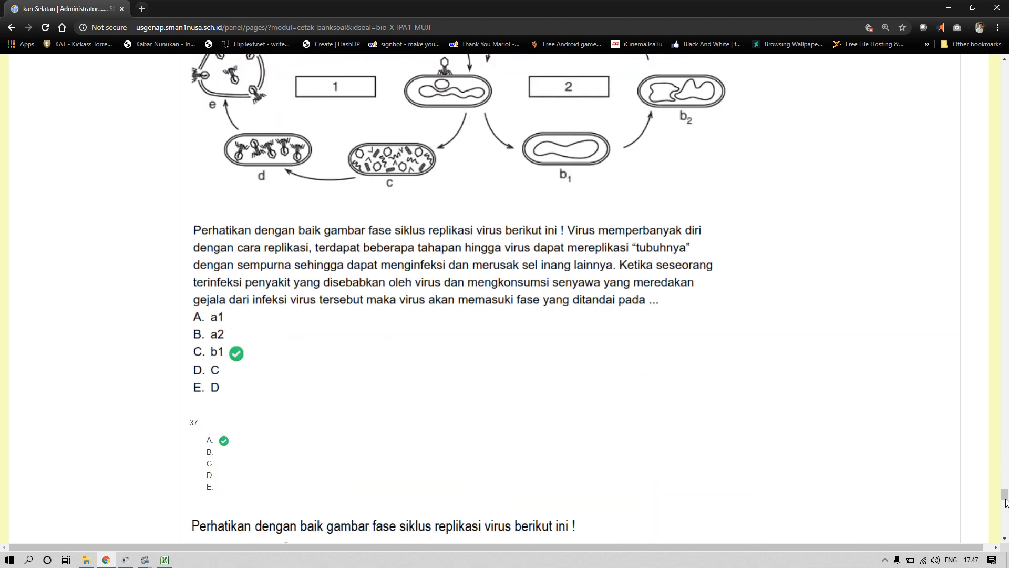
pyautogui.click(1006, 529)
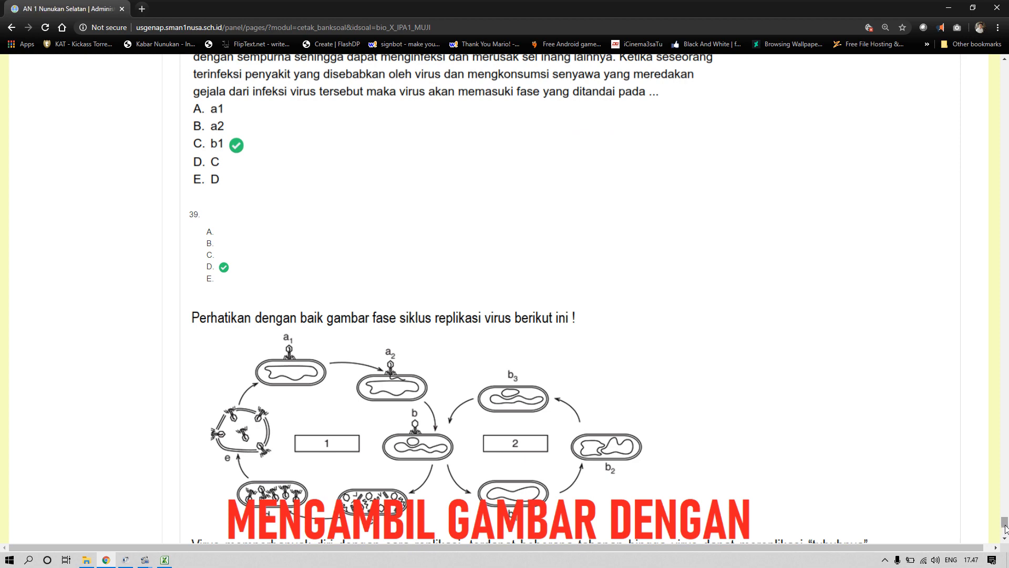
pyautogui.click(1005, 520)
pyautogui.moveTo(1006, 520); pyautogui.dragTo(1006, 193)
pyautogui.hotkey('ctrl', '-')
pyautogui.hotkey('ctrl', '-')
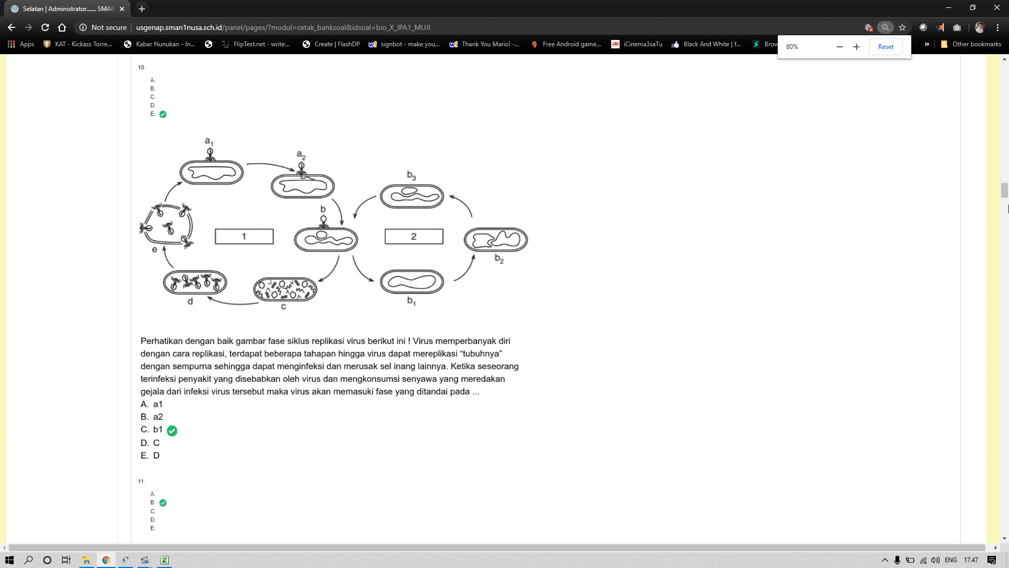
# Return from the print view to the Bank Soal list.
pyautogui.moveTo(1005, 192); pyautogui.dragTo(1006, 62)
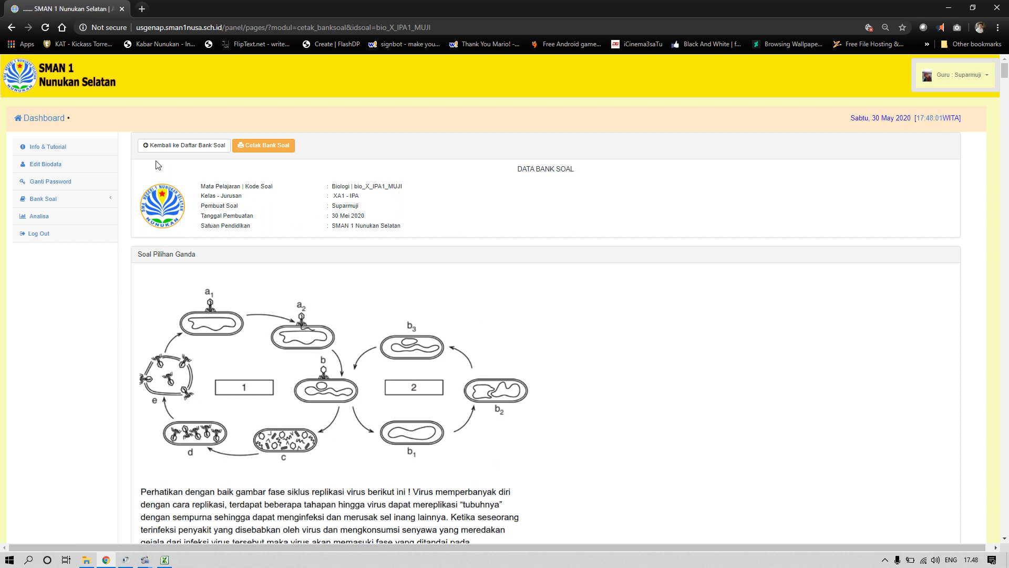
pyautogui.click(50, 206)
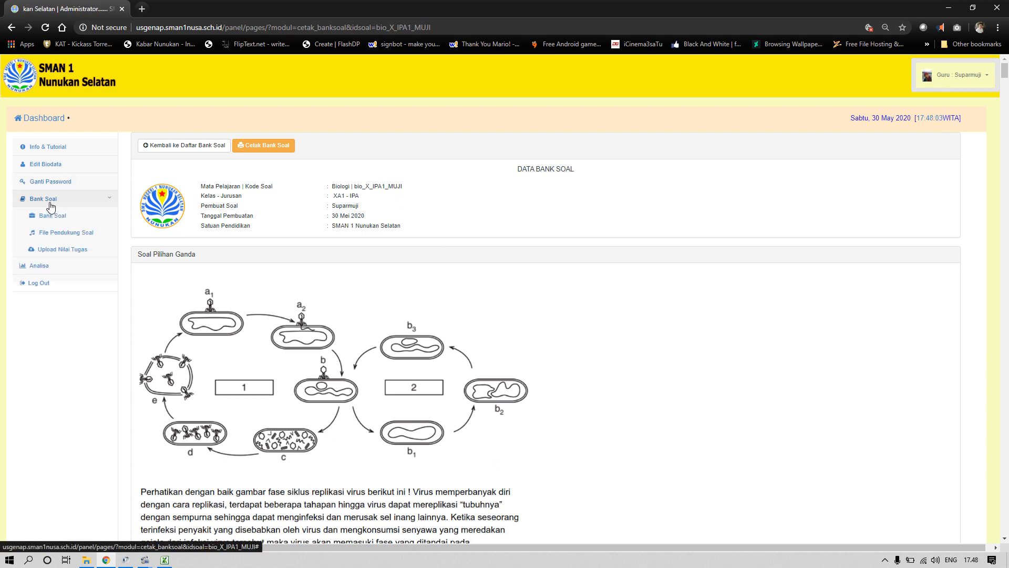
pyautogui.click(51, 213)
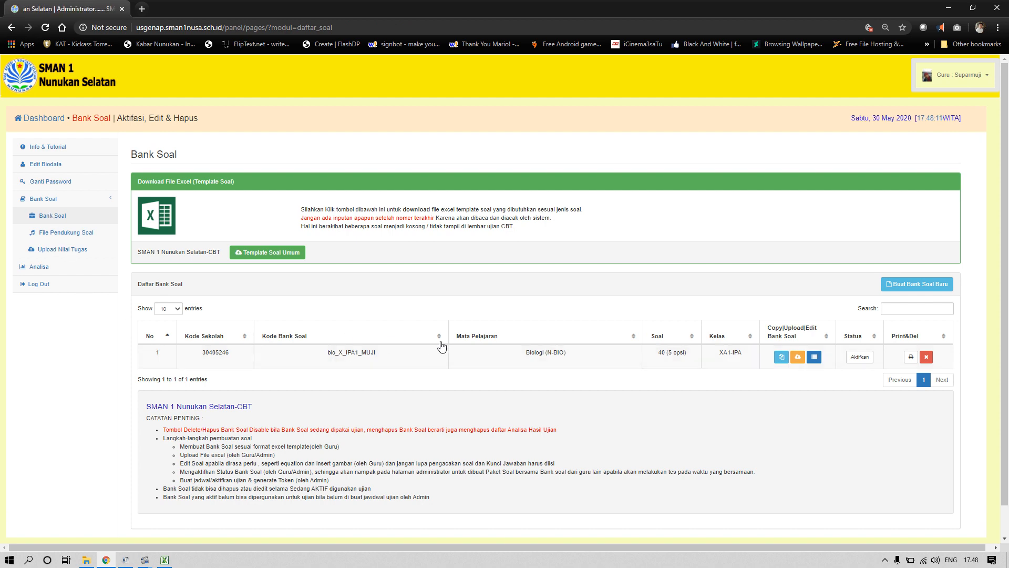
# Try to copy the Biologi question bank to class XA2, removing the code's numeric suffix and changing its IPA part to IPA2.
pyautogui.click(782, 358)
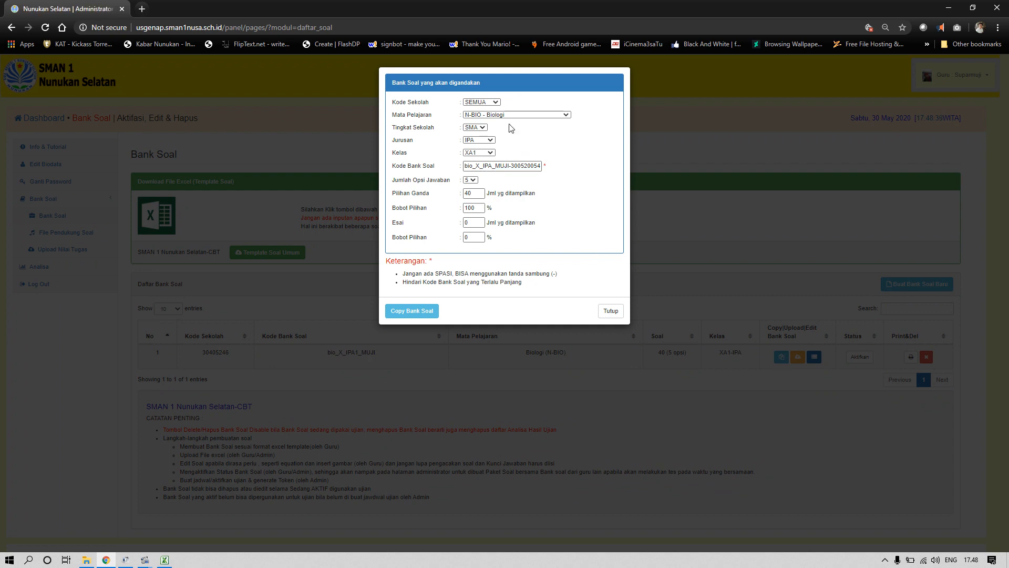
pyautogui.click(492, 158)
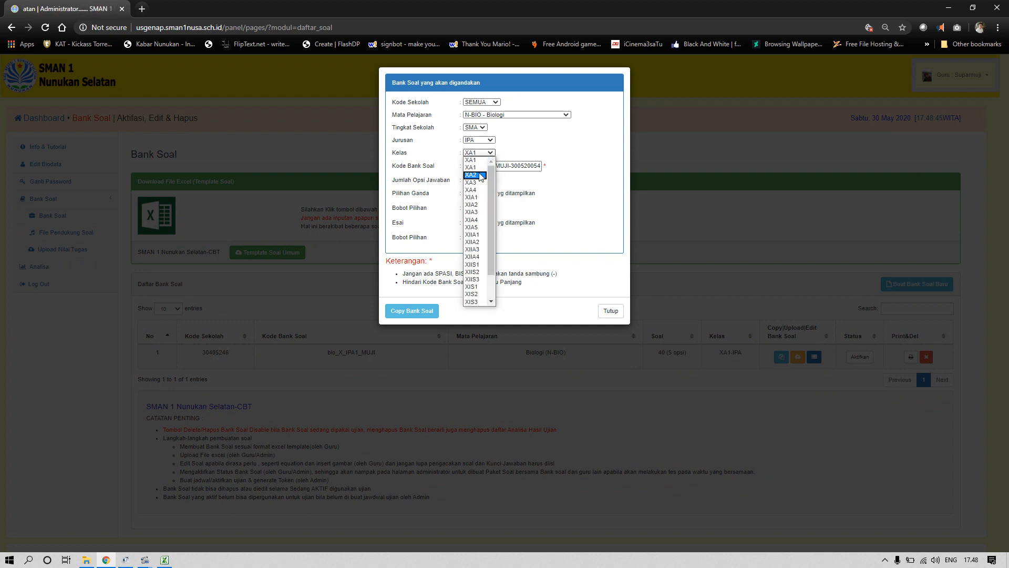
pyautogui.click(480, 176)
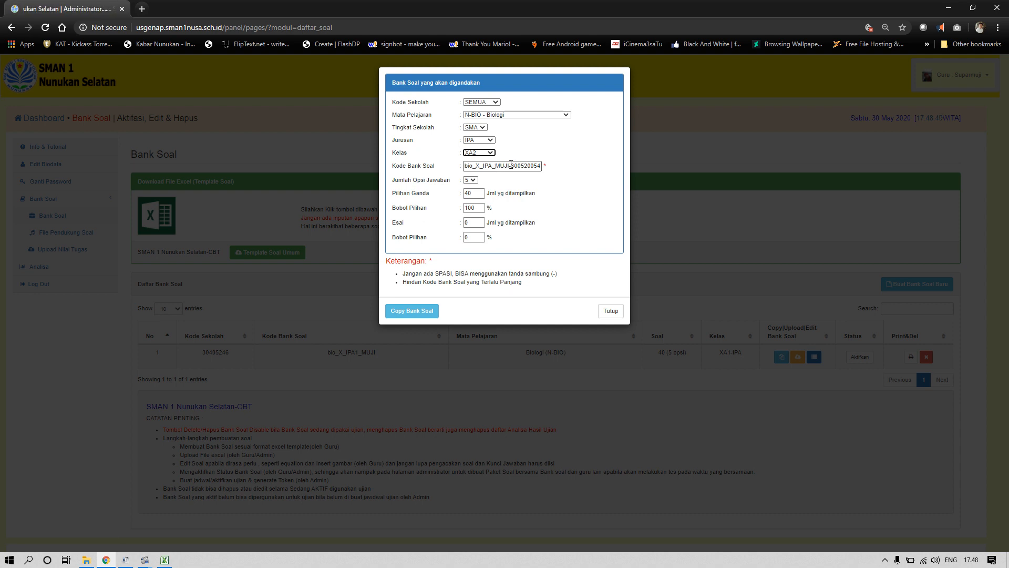
pyautogui.moveTo(511, 166); pyautogui.dragTo(555, 177)
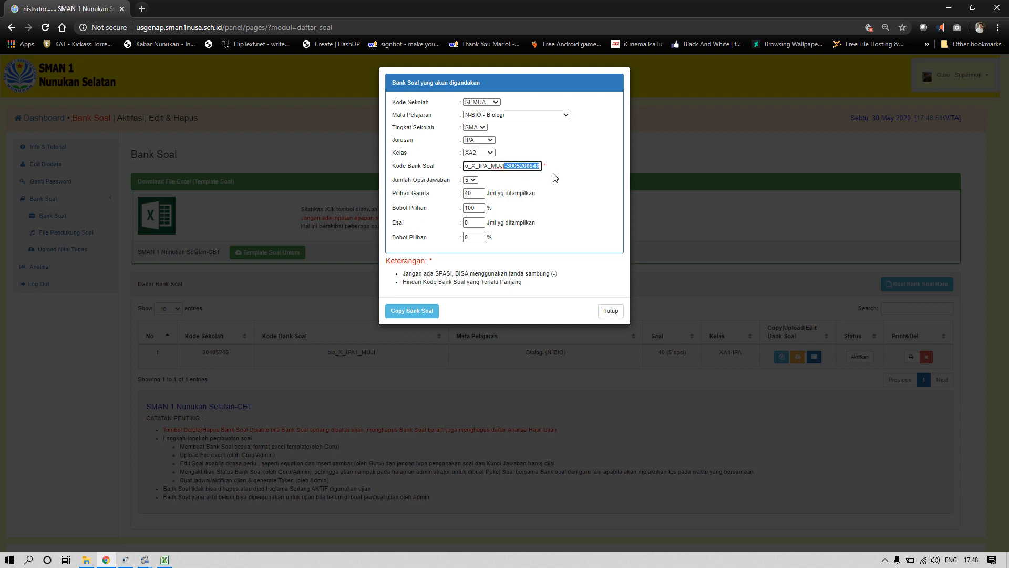
pyautogui.press('BackSpace')
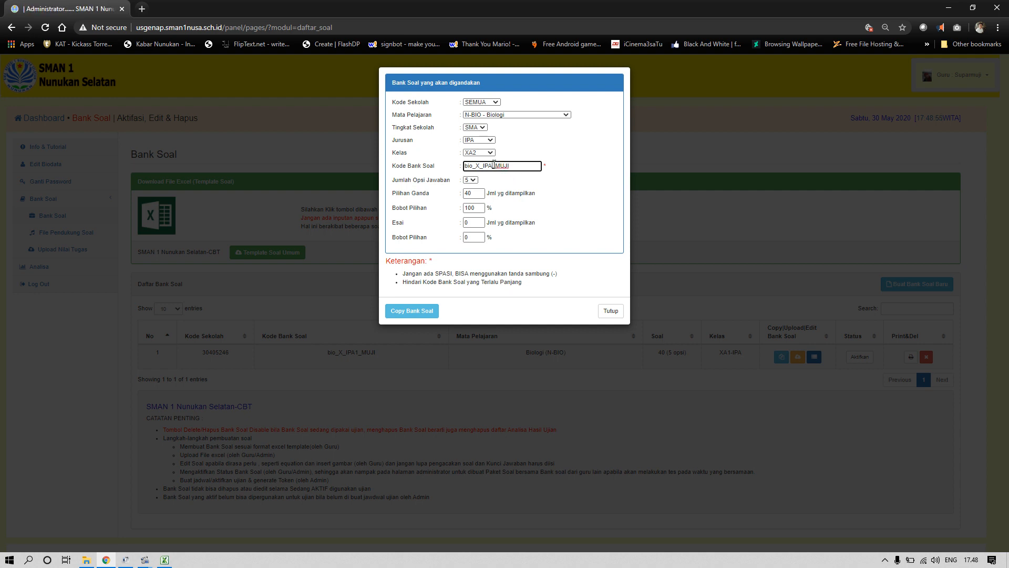
pyautogui.click(494, 165)
pyautogui.write('2')
pyautogui.click(405, 316)
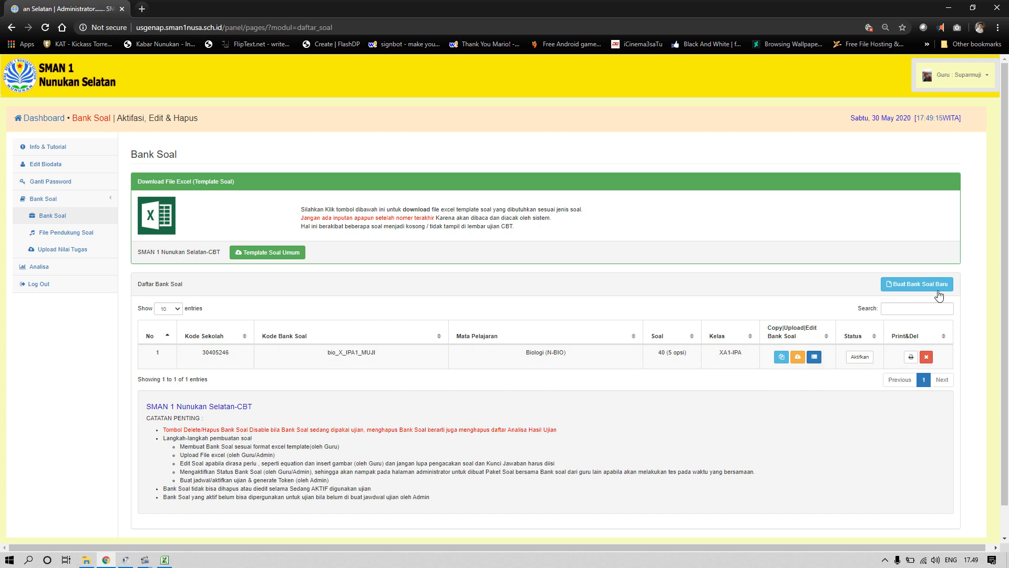
# Start a new question bank with subject N-BIO - Biologi, Jurusan IPA and class XA2.
pyautogui.click(912, 289)
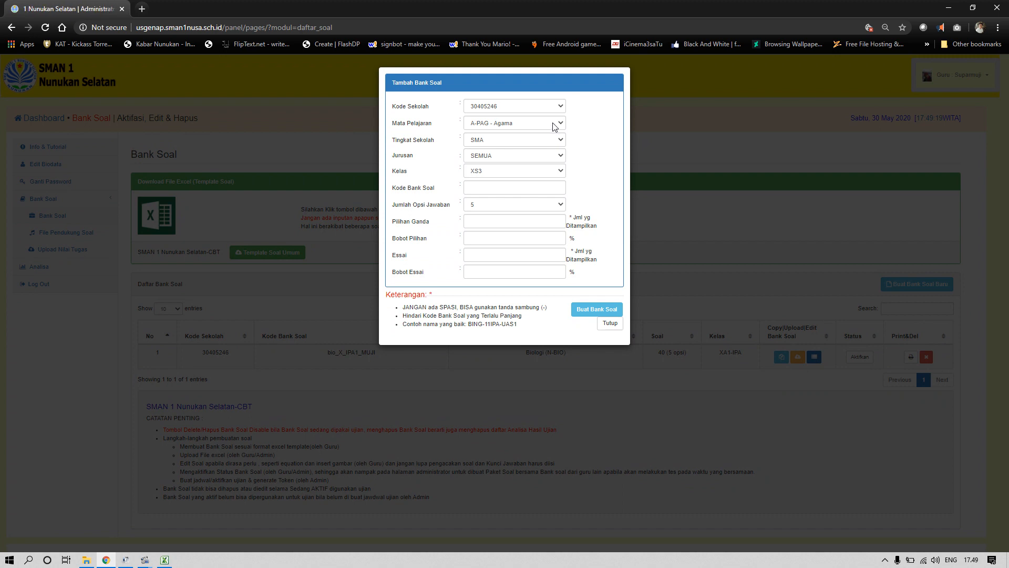
pyautogui.click(553, 126)
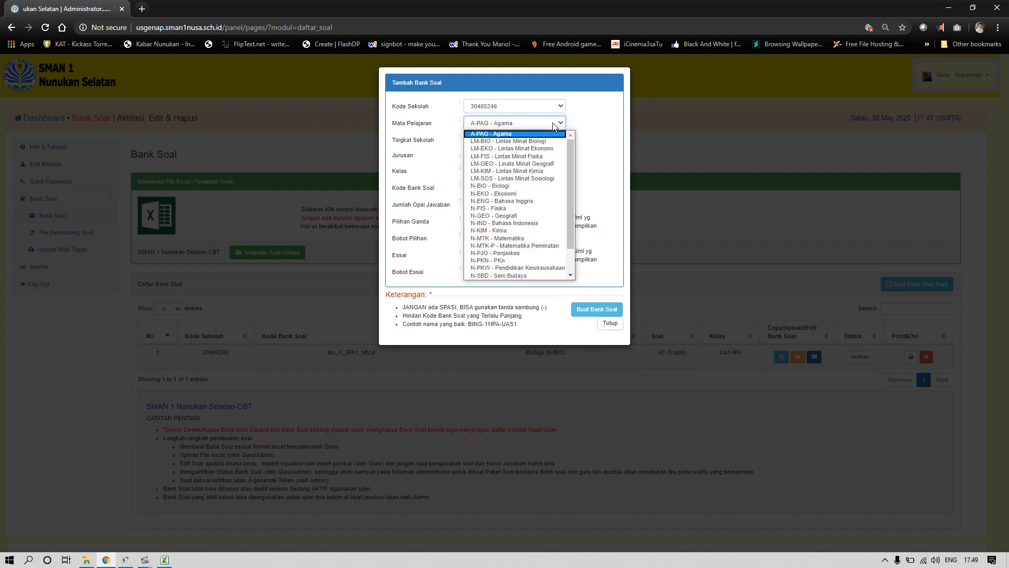
pyautogui.click(492, 186)
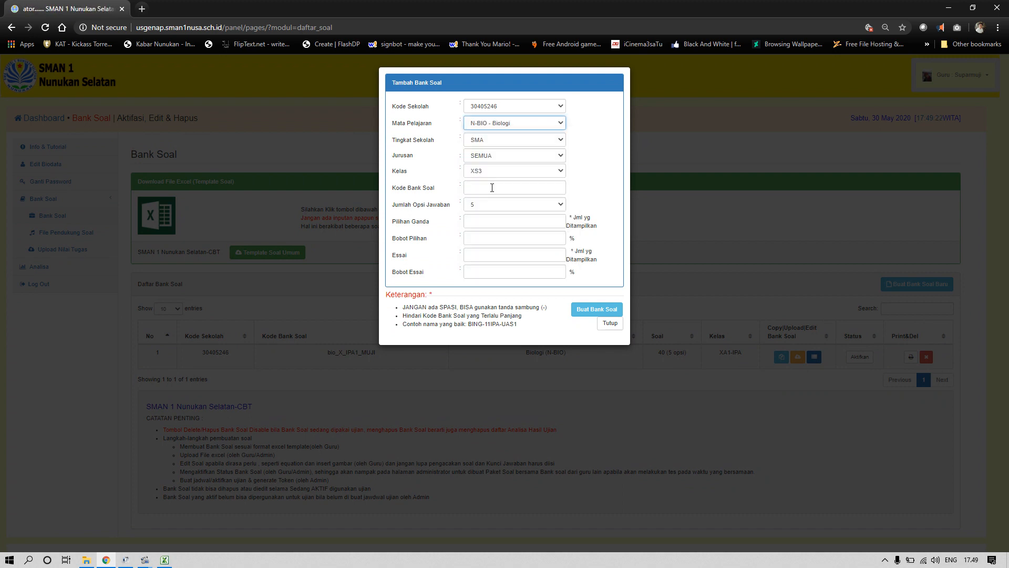
pyautogui.click(493, 156)
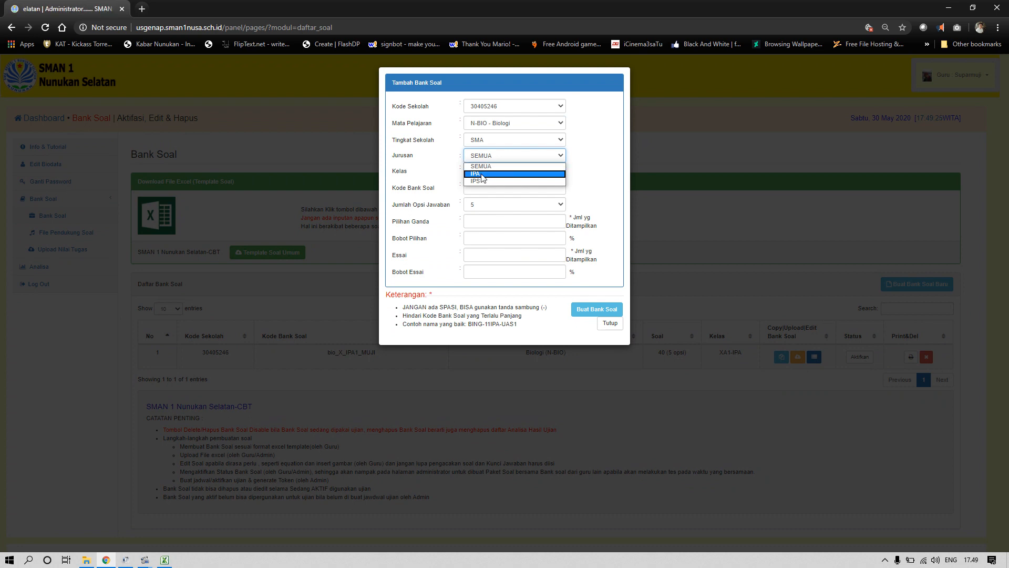
pyautogui.click(482, 174)
pyautogui.click(490, 176)
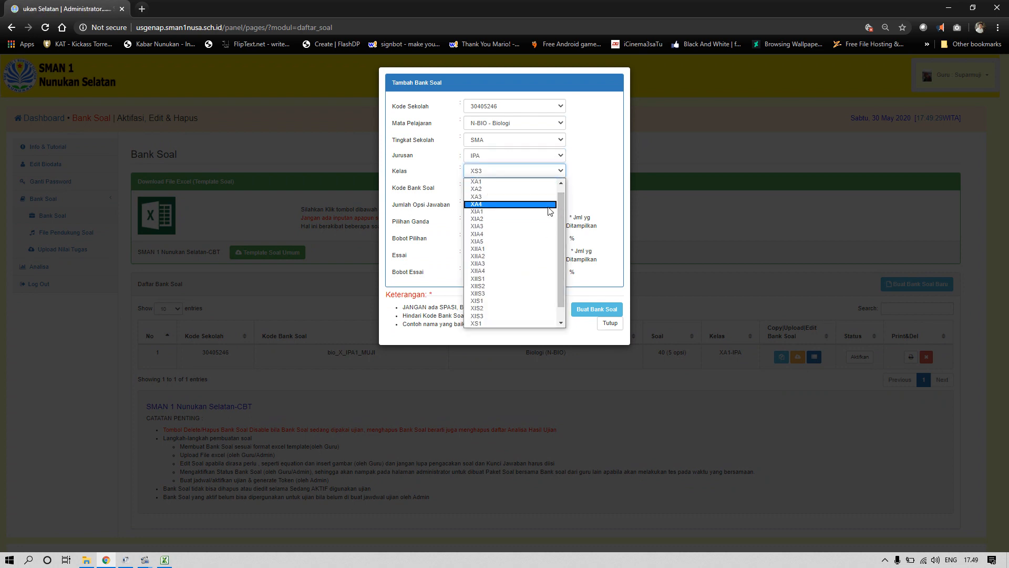
pyautogui.click(518, 190)
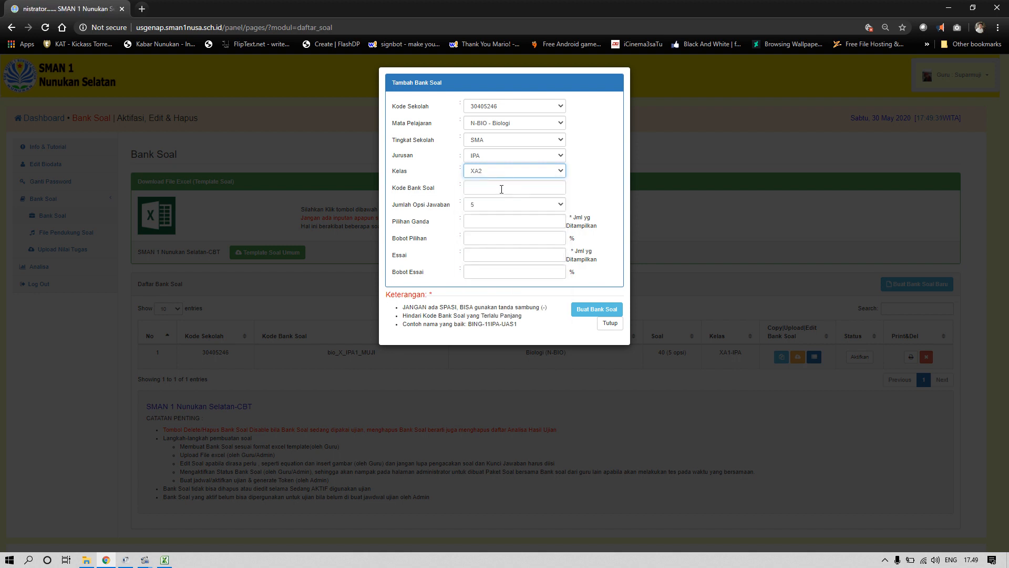
# Reuse the earlier bank code with IPA2 instead of IPA1, set 40 Pilihan Ganda questions at 100% weight, and create the bank.
pyautogui.click(501, 189)
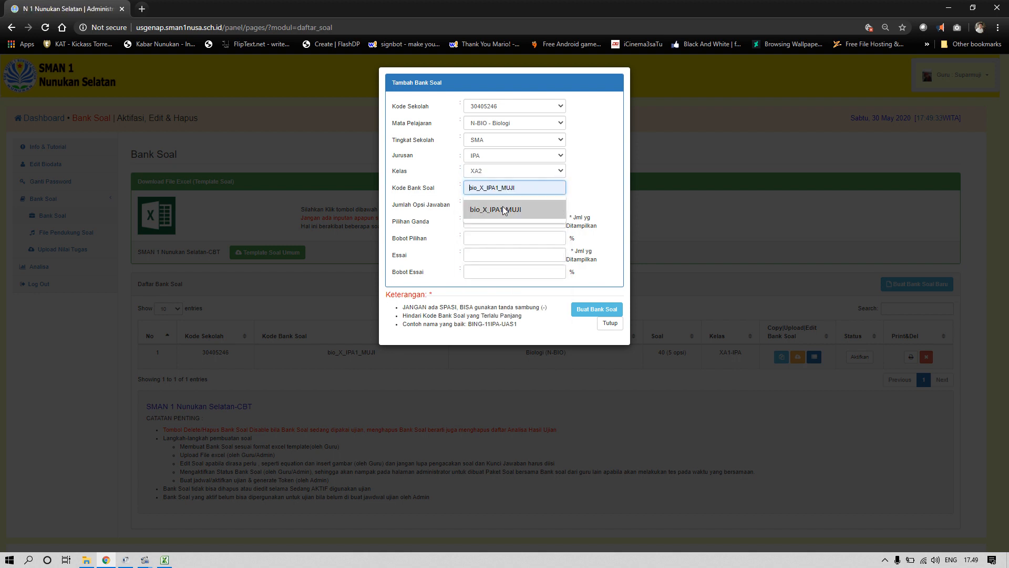
pyautogui.click(503, 209)
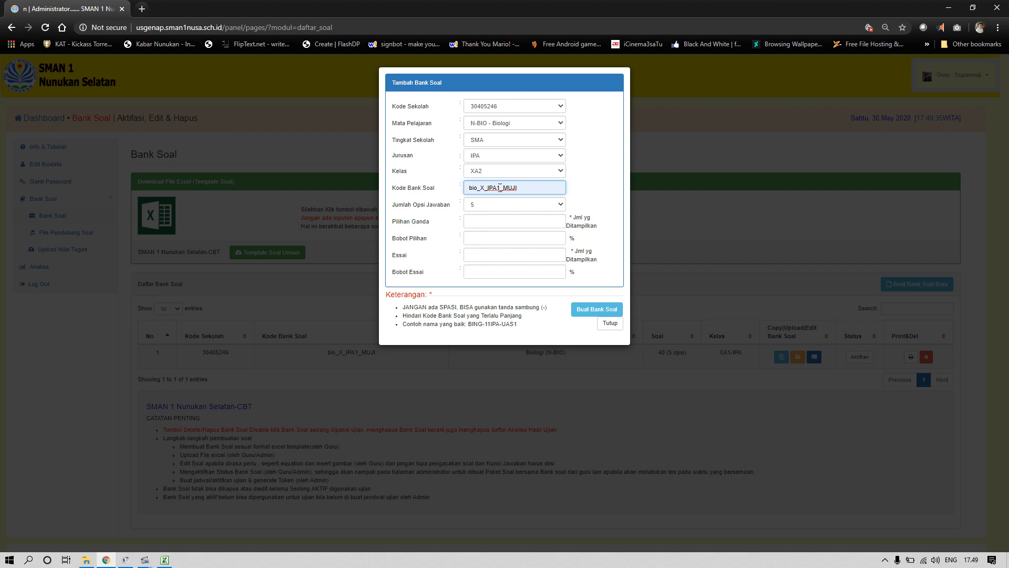
pyautogui.press('BackSpace')
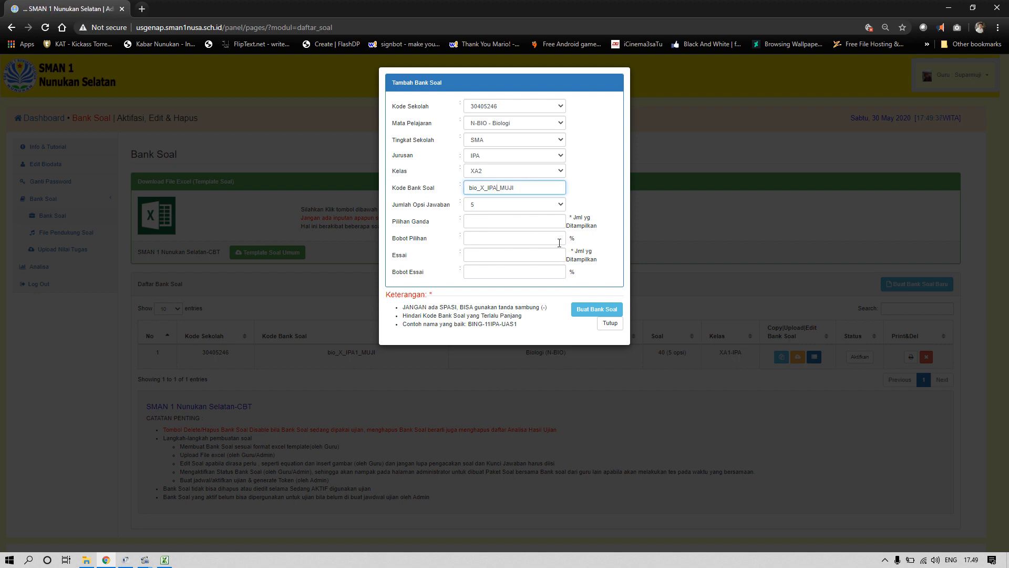
pyautogui.write('2')
pyautogui.click(479, 219)
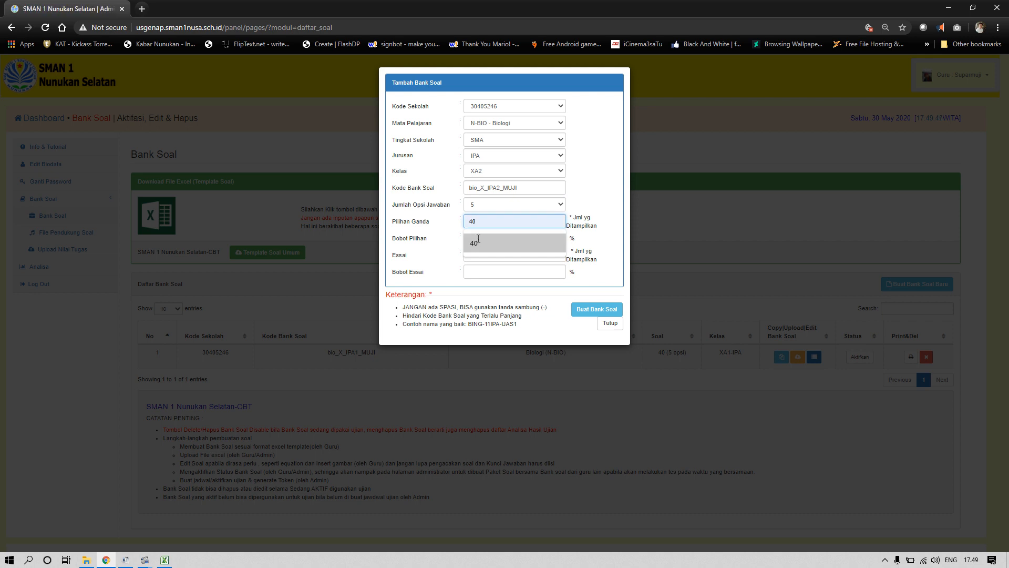
pyautogui.click(477, 240)
pyautogui.click(479, 238)
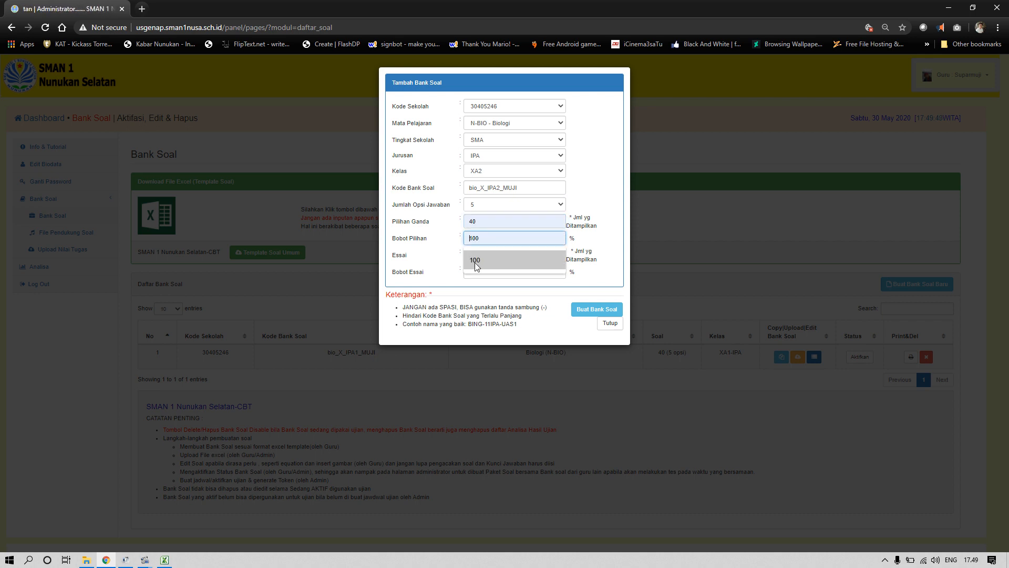
pyautogui.click(474, 260)
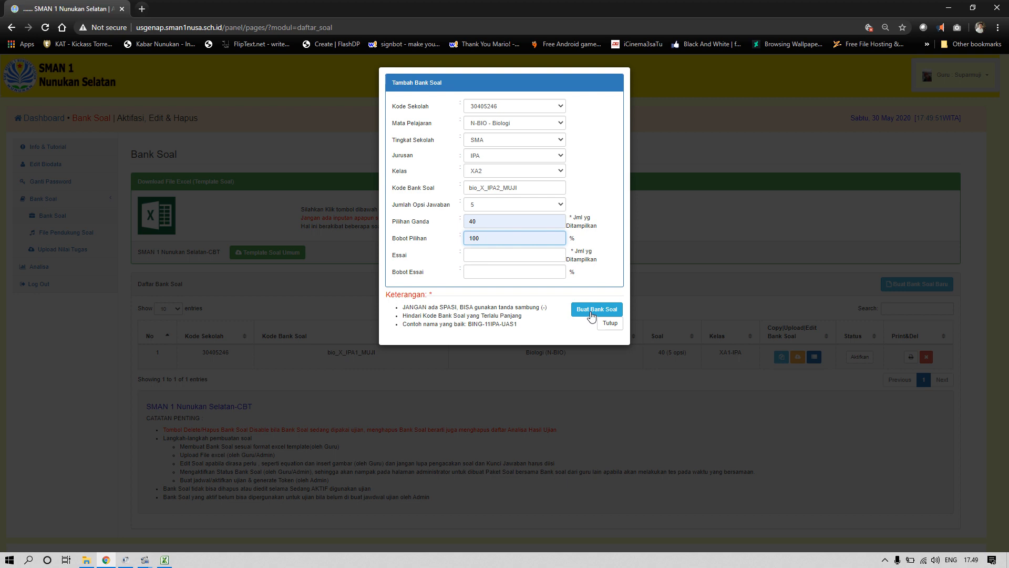
pyautogui.click(593, 314)
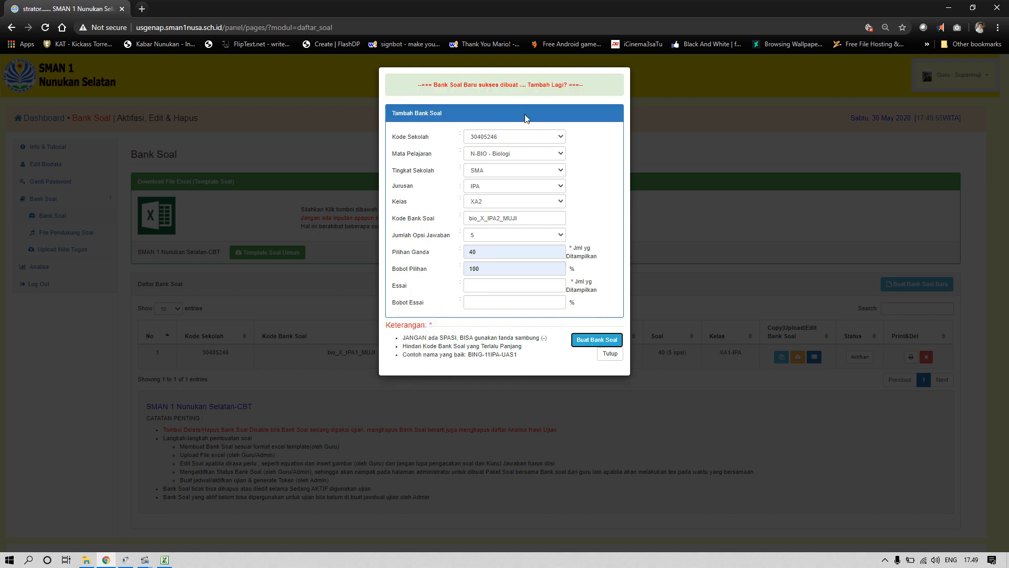
pyautogui.click(604, 355)
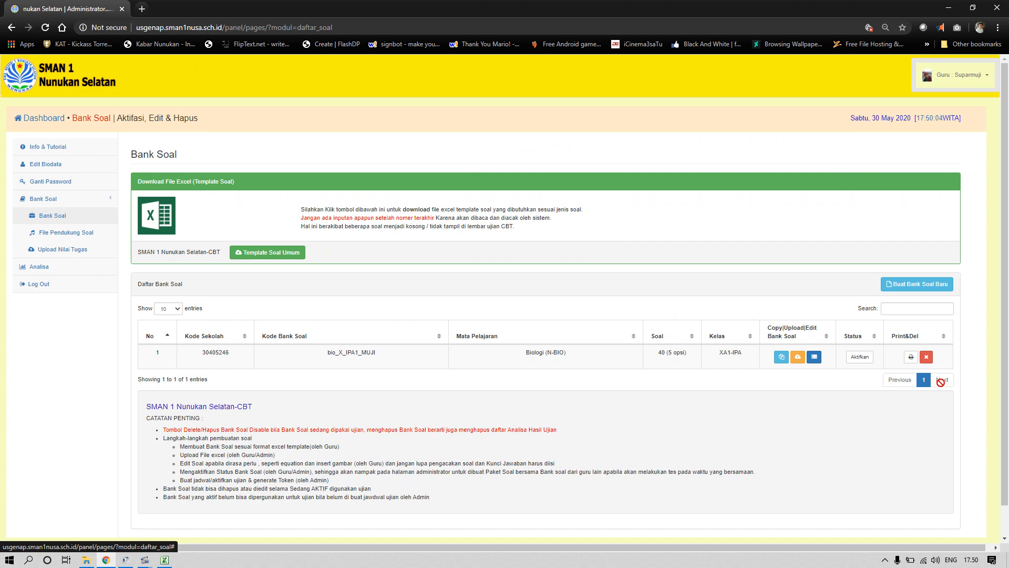
# Reload the Bank Soal list and start a new question bank with subject N-BIO - Biologi and class XA2.
pyautogui.click(47, 28)
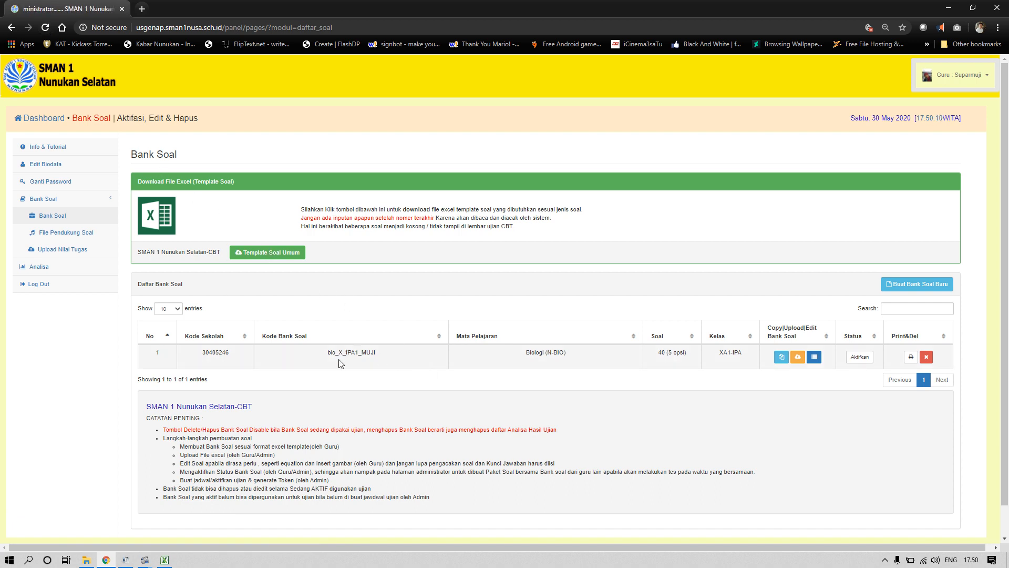
pyautogui.click(44, 31)
pyautogui.click(914, 284)
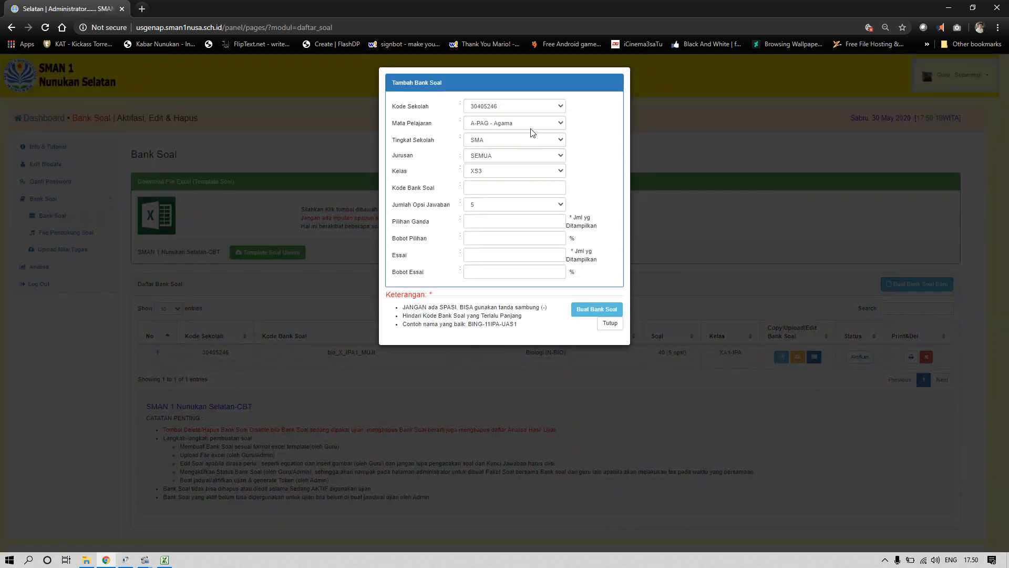
pyautogui.click(532, 126)
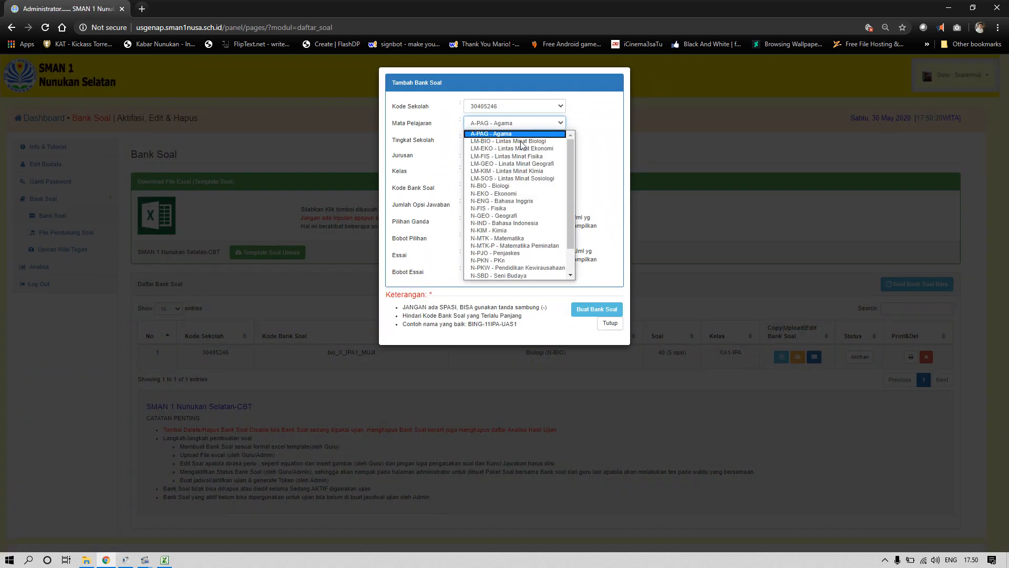
pyautogui.click(504, 186)
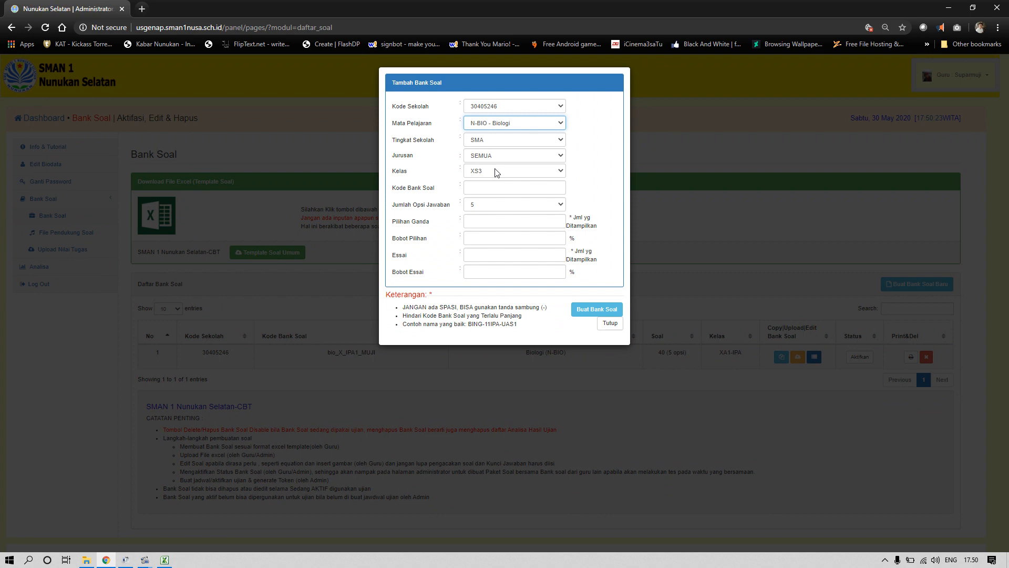
pyautogui.click(497, 172)
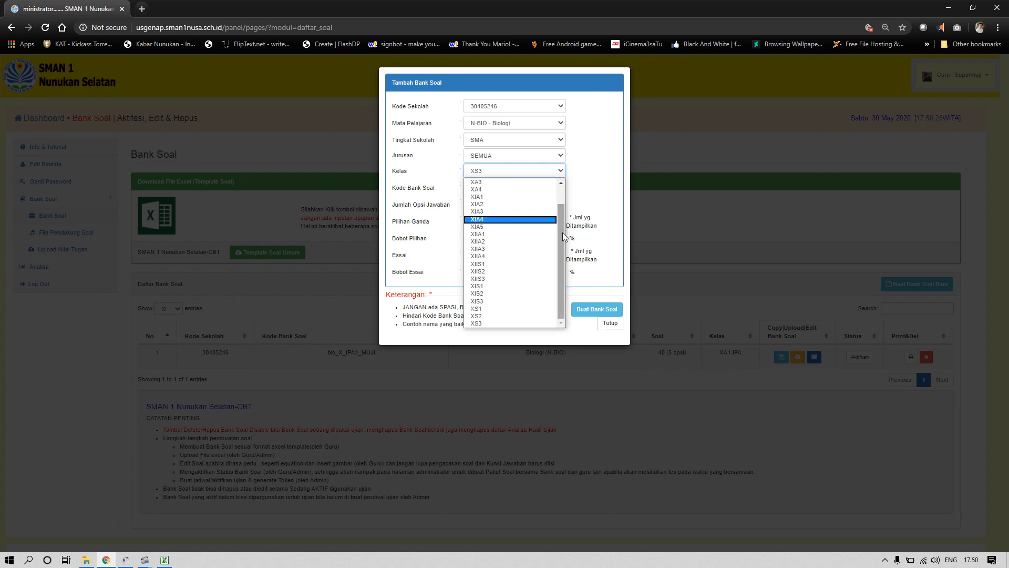
pyautogui.moveTo(562, 232); pyautogui.dragTo(562, 195)
pyautogui.click(501, 197)
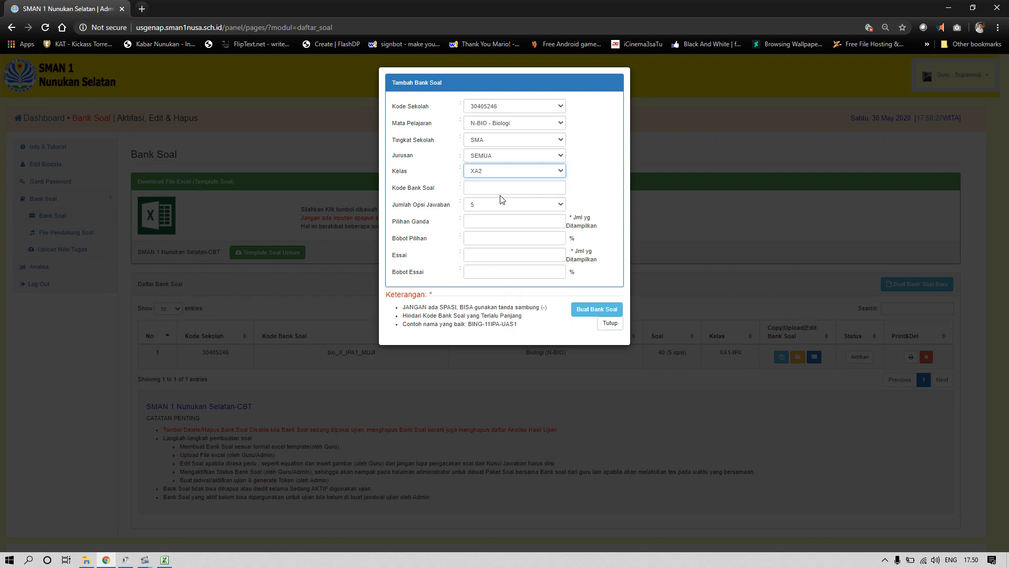
# Set the bank code to BIOLOGI_X_IPA2 with 40 Pilihan Ganda questions at 100% weight, create the bank and close the form.
pyautogui.click(499, 188)
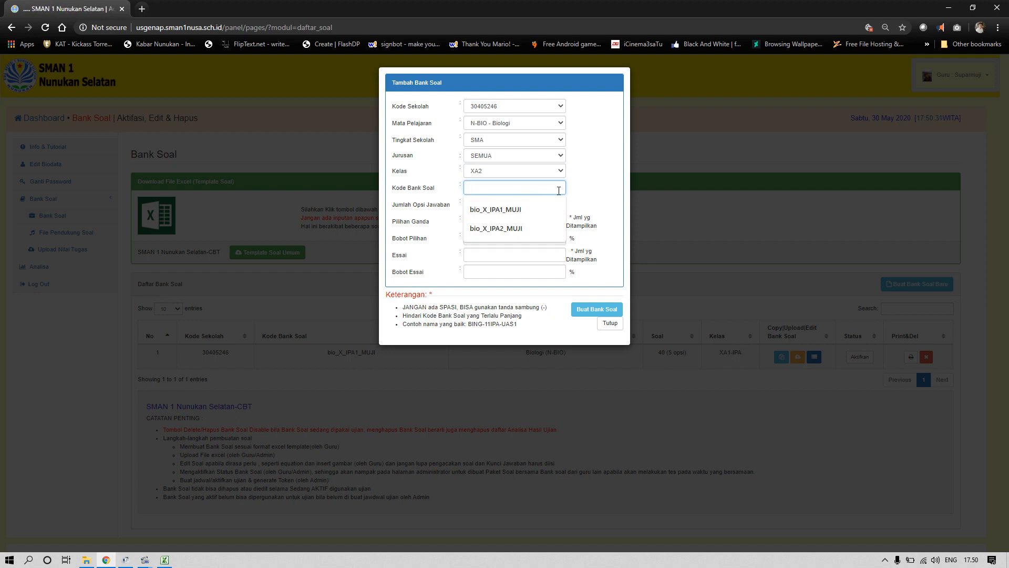
pyautogui.write('BIOLOGI_X_IPA2')
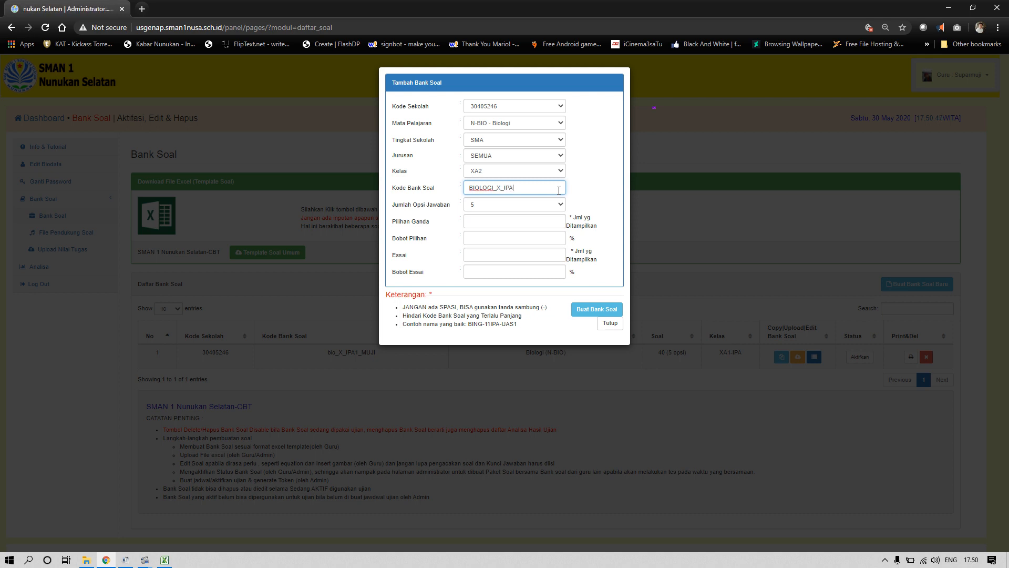
pyautogui.click(523, 217)
pyautogui.click(491, 243)
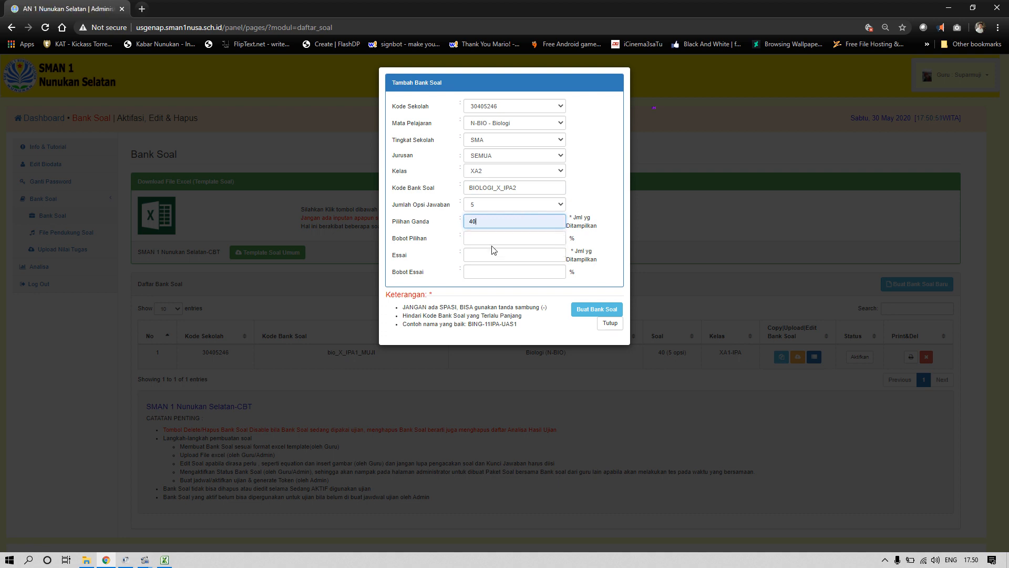
pyautogui.click(489, 239)
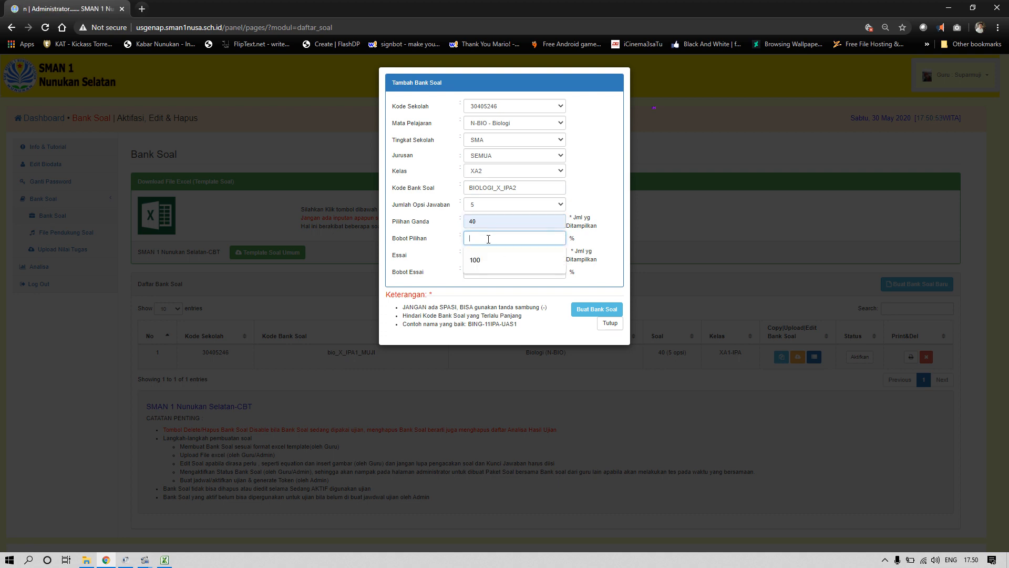
pyautogui.click(480, 259)
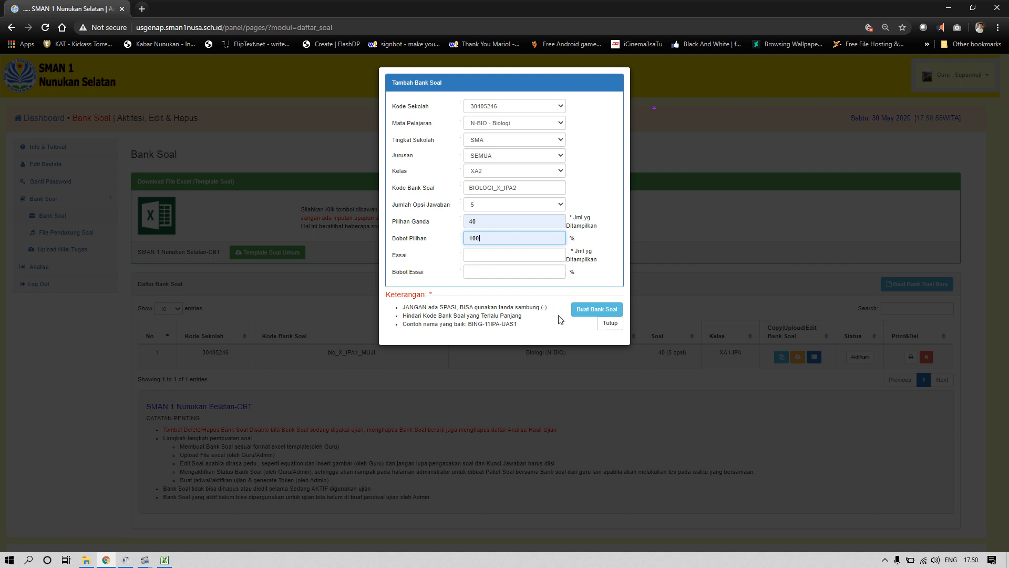
pyautogui.click(589, 311)
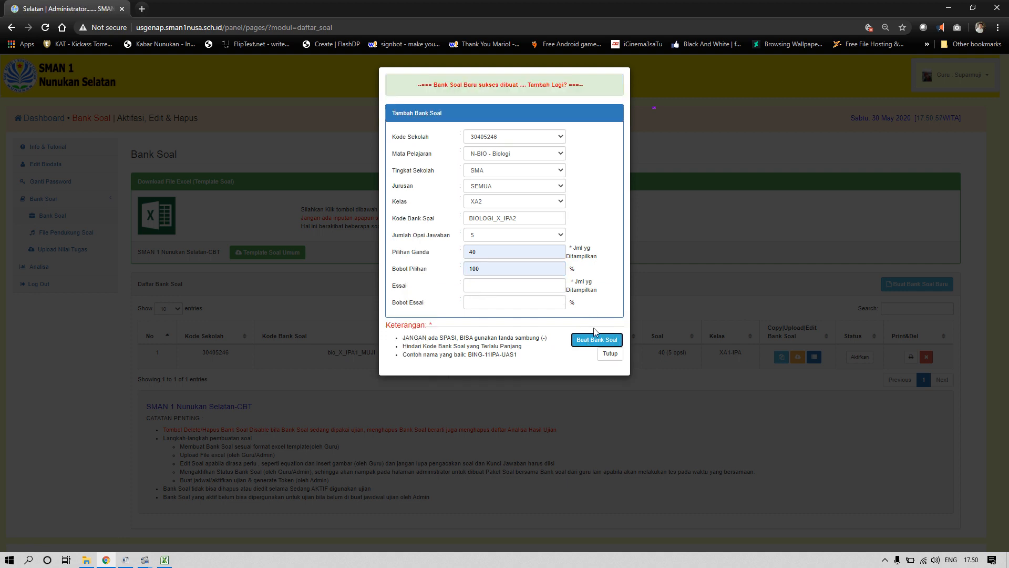
pyautogui.click(609, 355)
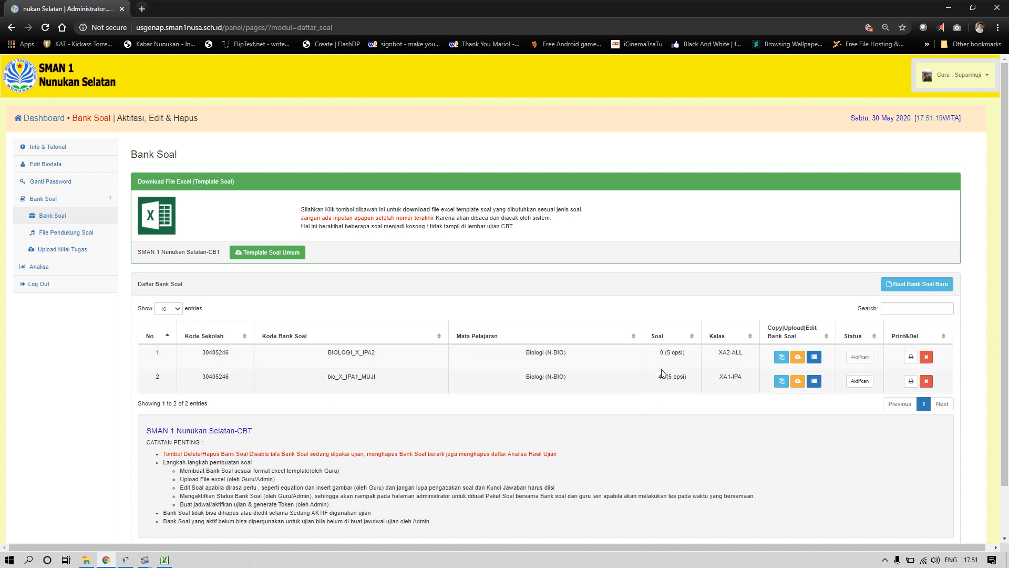
# Import the Excel file BIO X GENAP IPA 1-3 from Downloads into the BIOLOGI_X_IPA2 question bank.
pyautogui.click(800, 359)
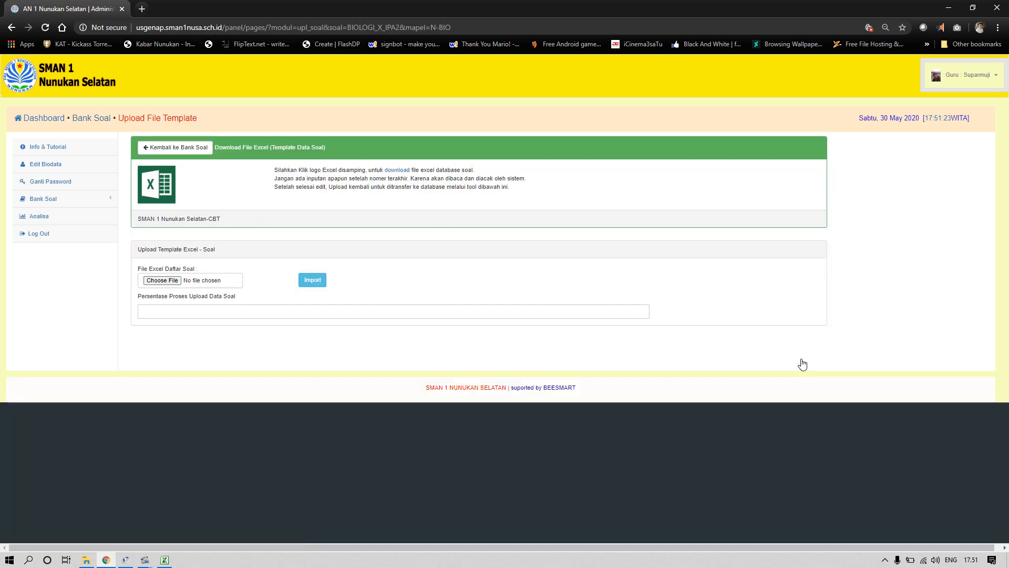
pyautogui.click(157, 281)
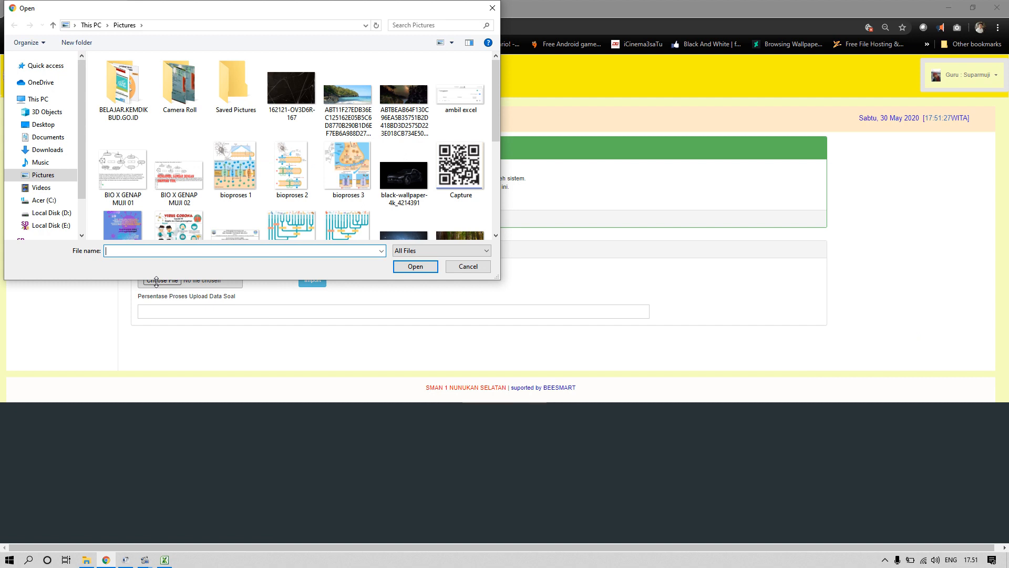
pyautogui.click(59, 151)
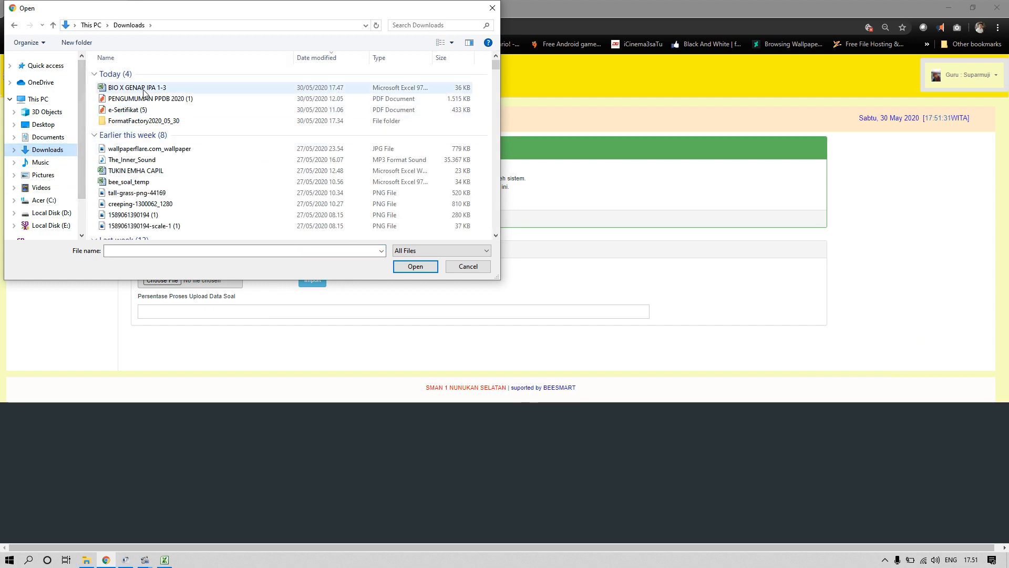
pyautogui.click(144, 89)
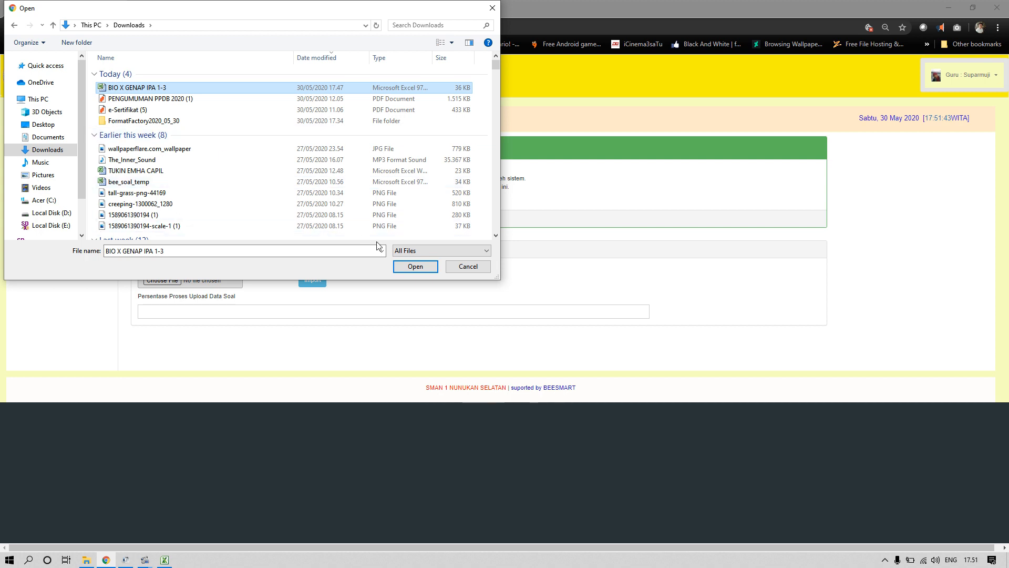
pyautogui.click(401, 265)
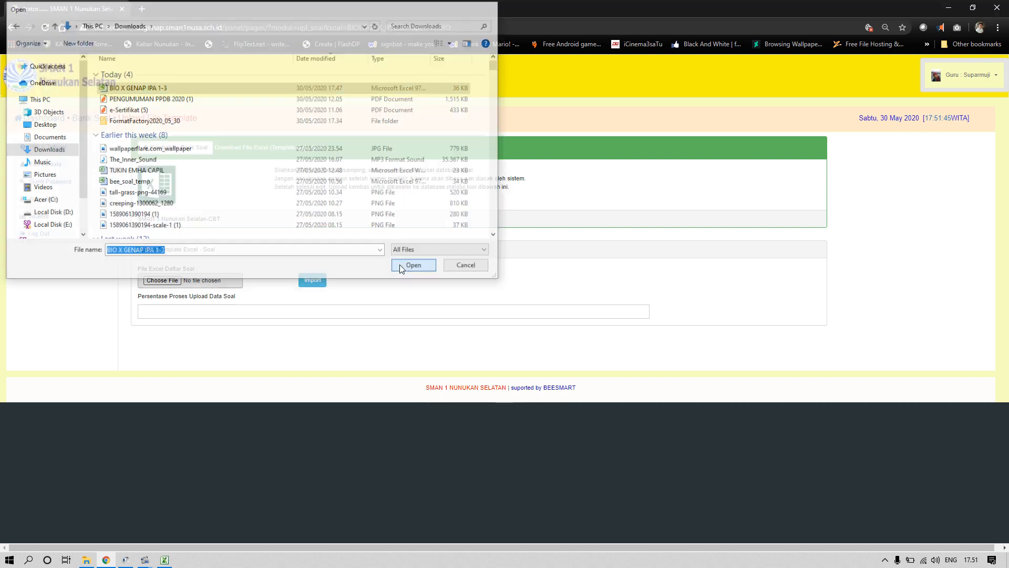
pyautogui.click(317, 283)
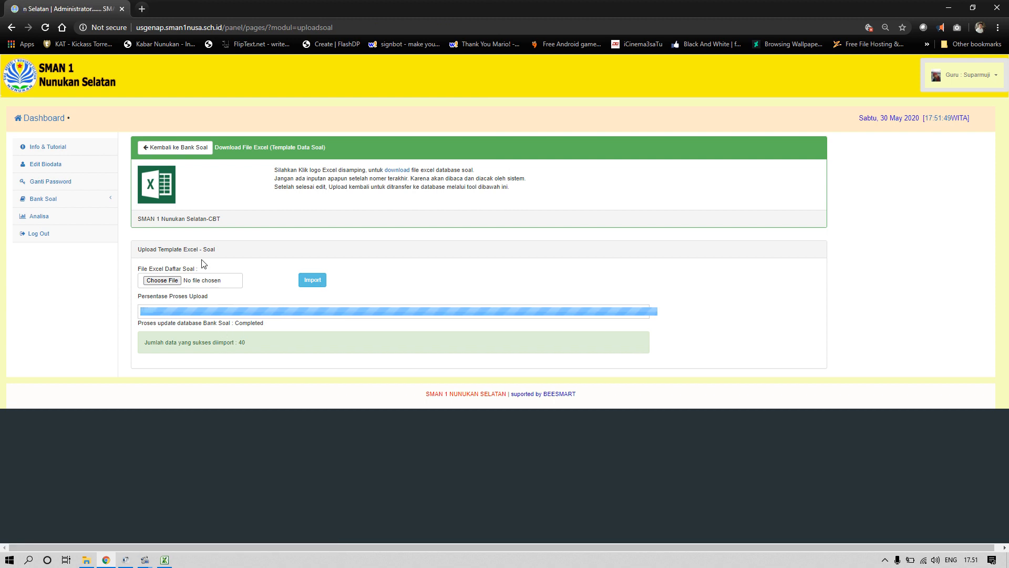
# Check the imported BIOLOGI_X_IPA2 questions in the bank's print view and return to the Bank Soal list.
pyautogui.click(55, 200)
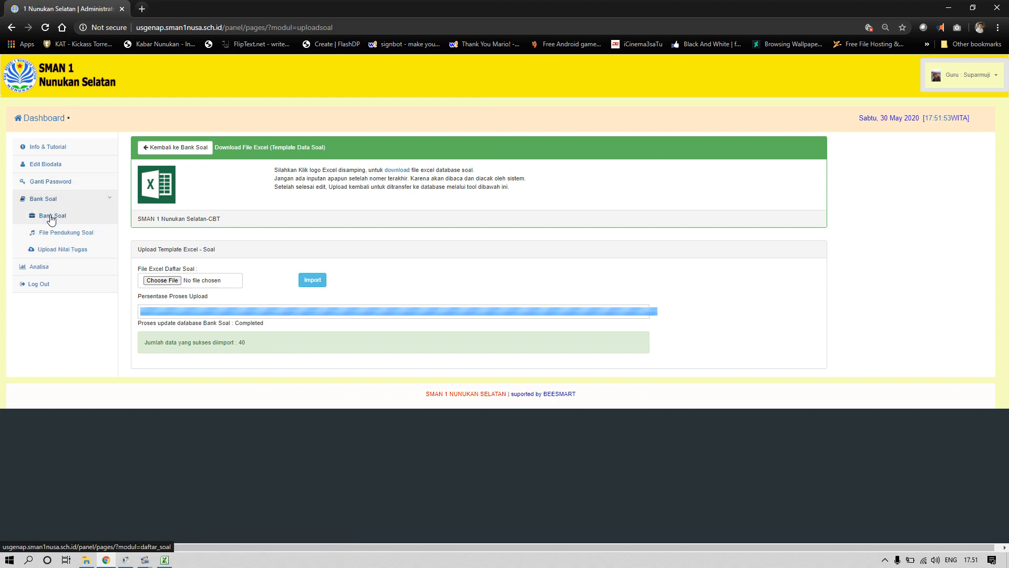
pyautogui.click(51, 217)
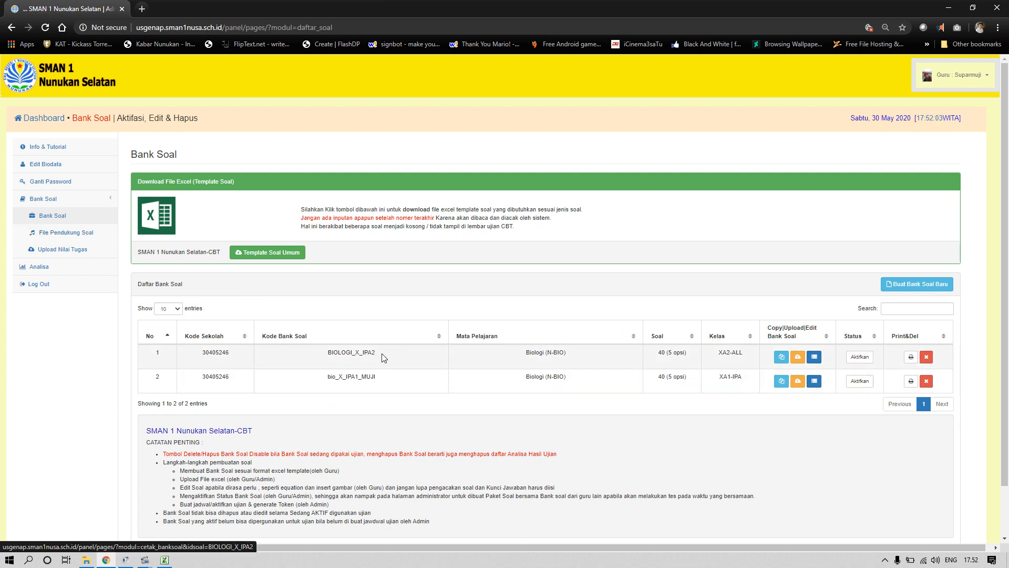
pyautogui.click(911, 357)
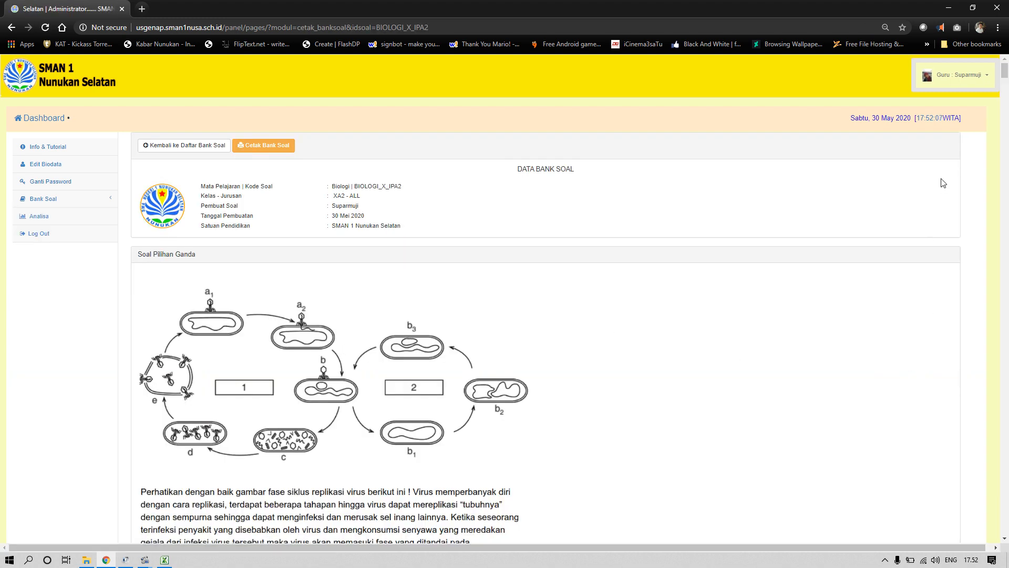
pyautogui.moveTo(1008, 75)
pyautogui.mouseDown()
pyautogui.moveTo(1008, 99)
pyautogui.moveTo(1008, 72)
pyautogui.mouseUp()
pyautogui.click(56, 201)
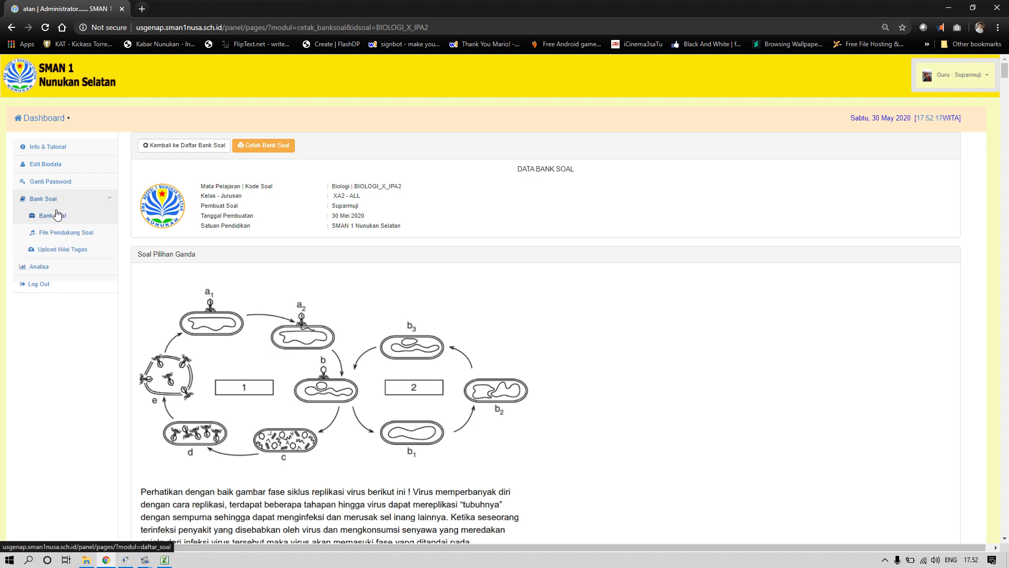
pyautogui.click(55, 210)
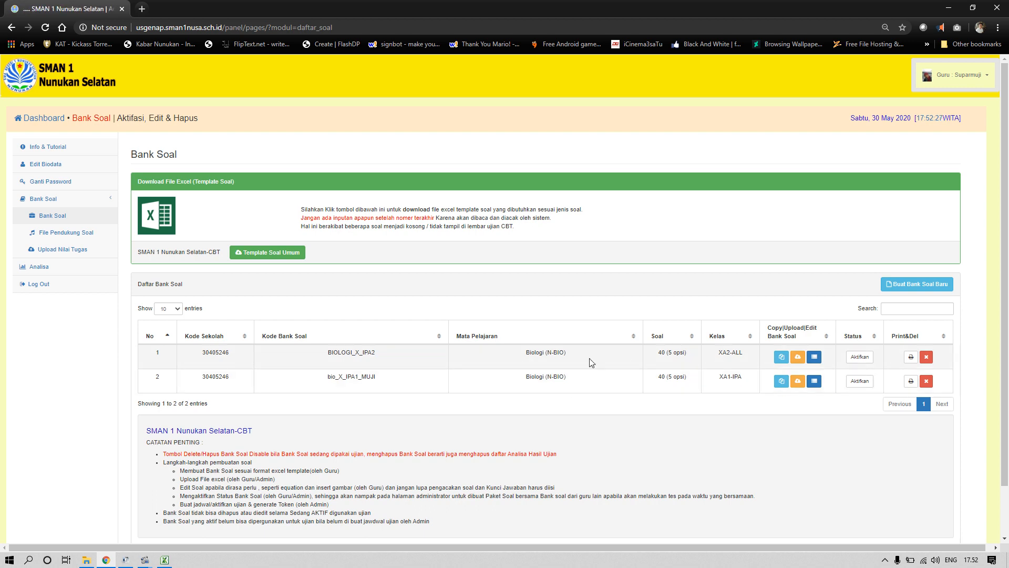
# Start a new question bank with subject LM-BIO - Lintas Minat Biologi and class XS2.
pyautogui.click(919, 286)
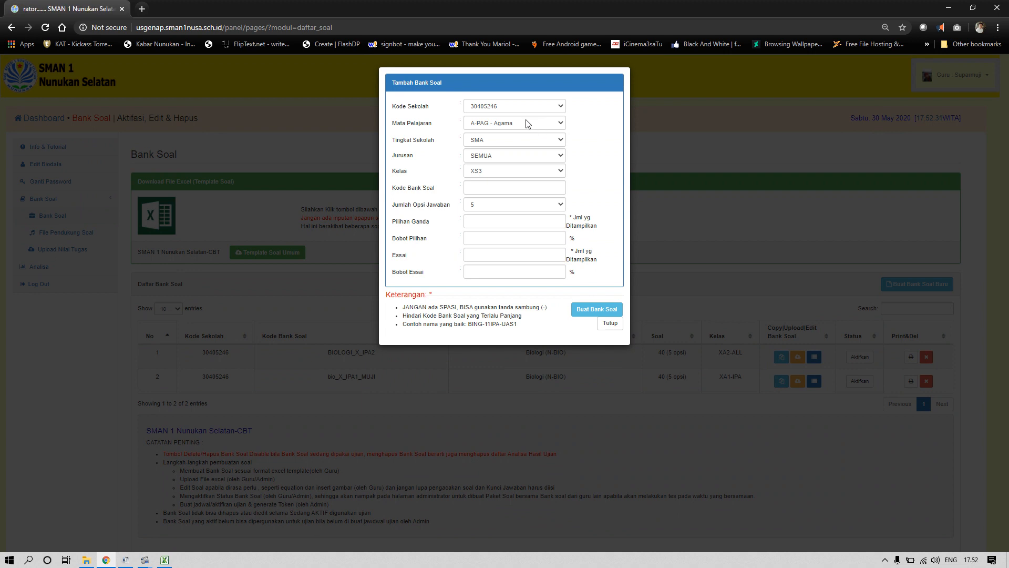
pyautogui.click(527, 125)
pyautogui.click(497, 147)
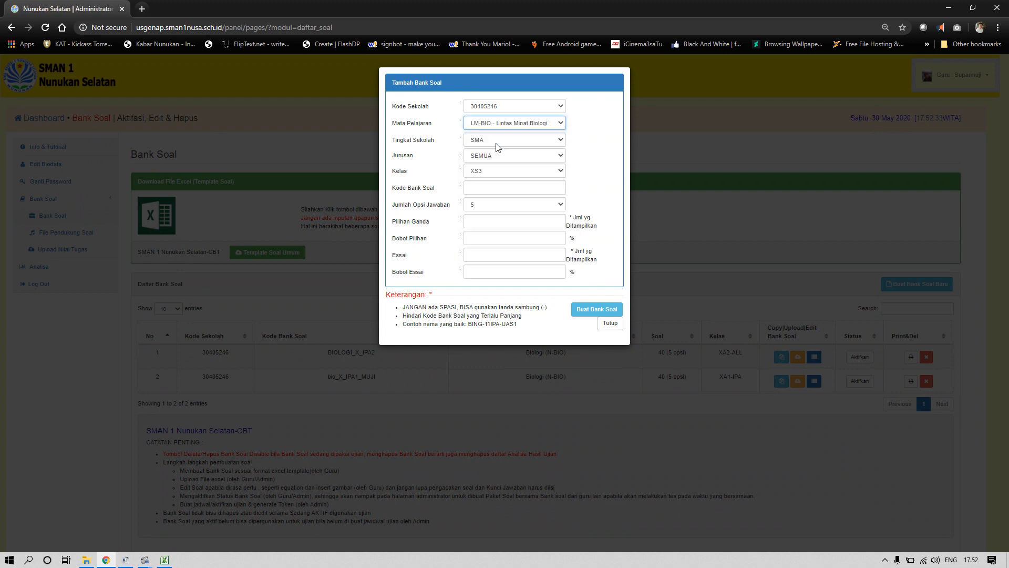
pyautogui.click(489, 170)
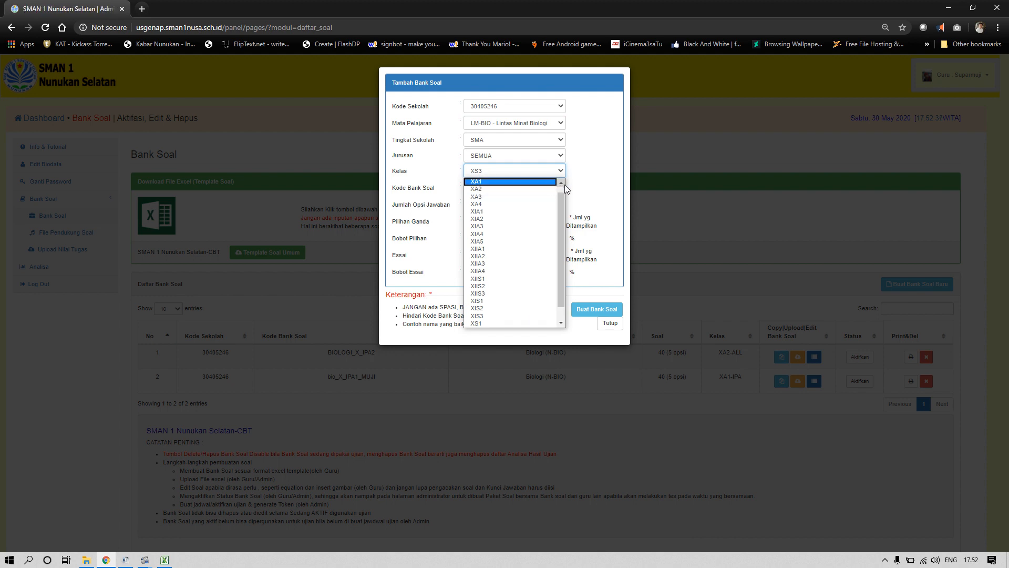
pyautogui.scroll(1, 565, 187)
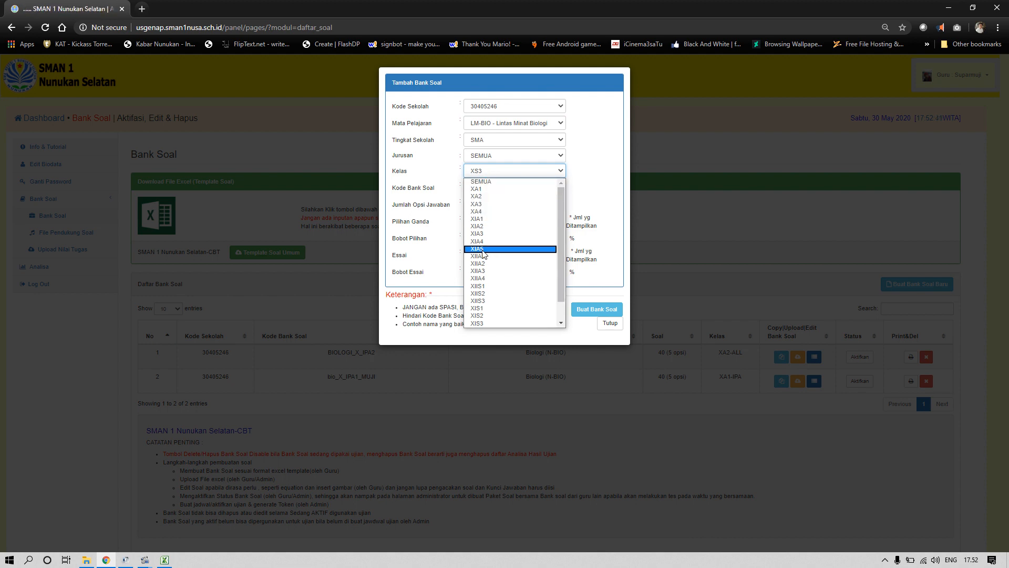
pyautogui.click(482, 316)
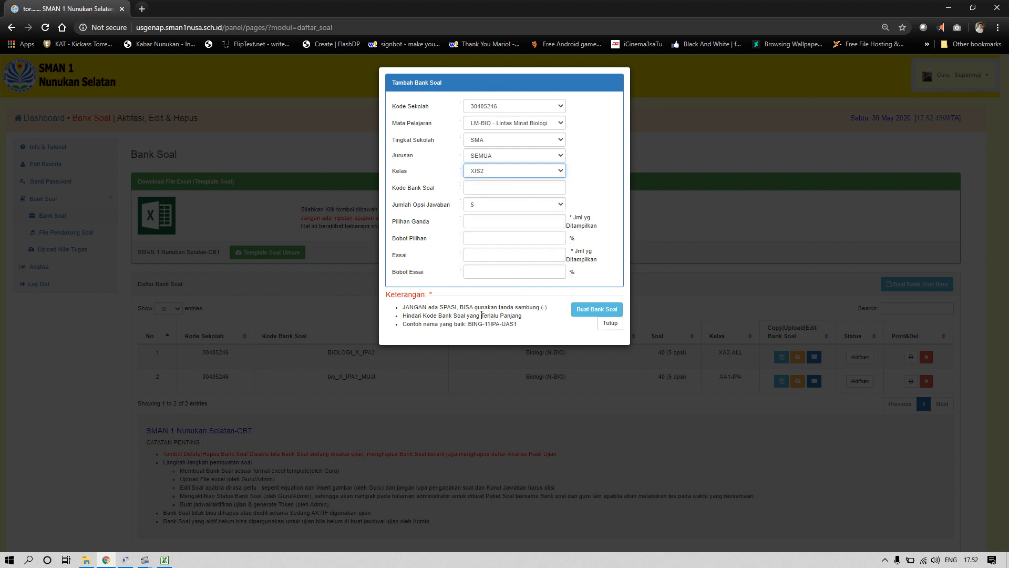
pyautogui.click(560, 171)
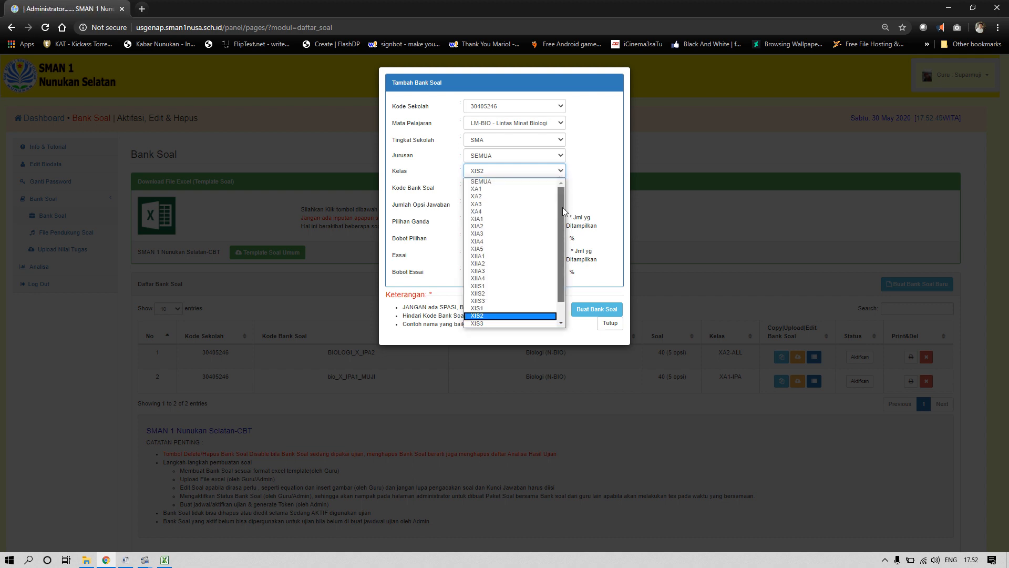
pyautogui.moveTo(564, 202); pyautogui.dragTo(564, 232)
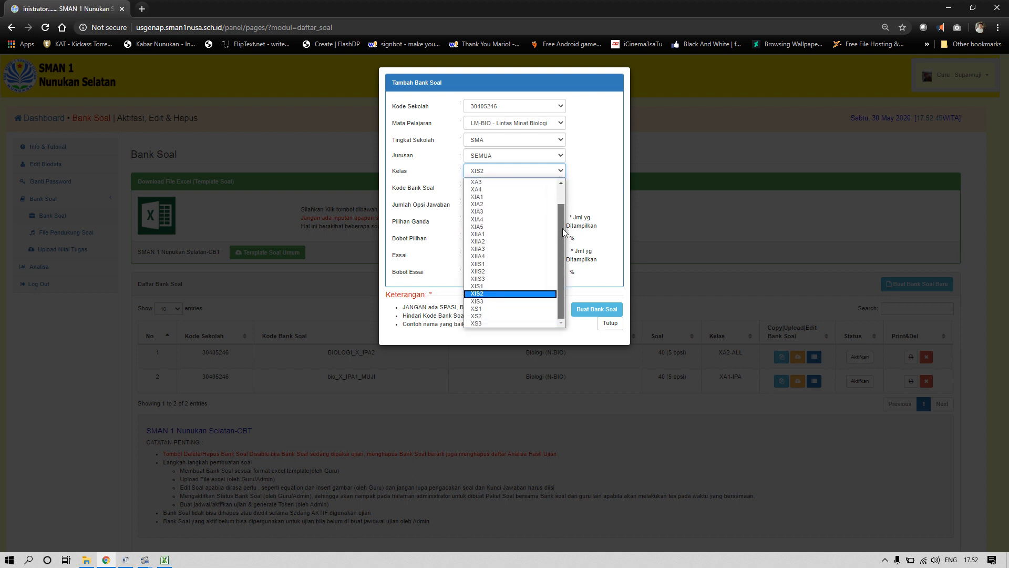
pyautogui.click(488, 316)
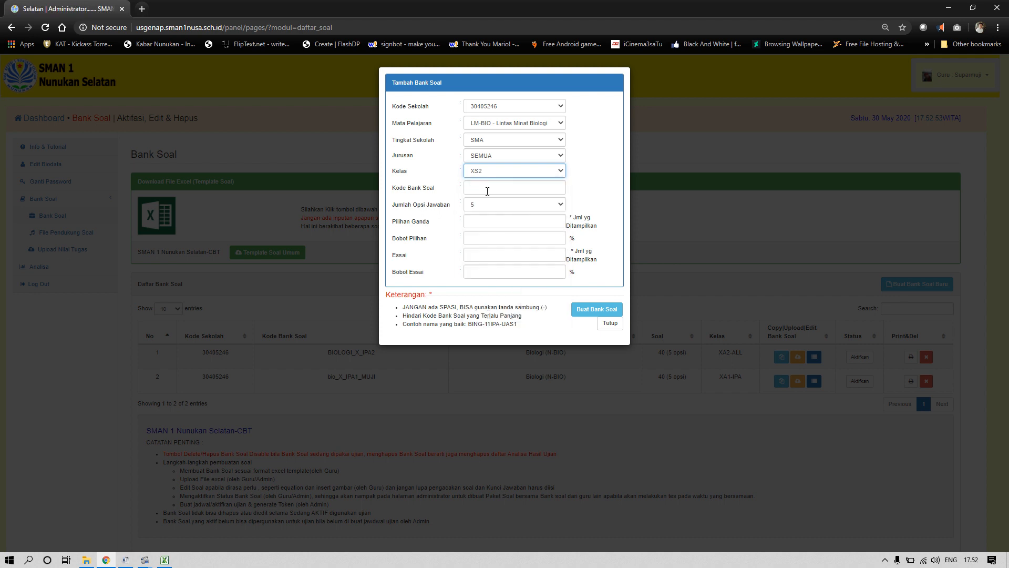
# Set the bank code to BIOLOGILM_X_IPS2 with 40 Pilihan Ganda questions at 100% weight, create the bank and close the form.
pyautogui.click(485, 187)
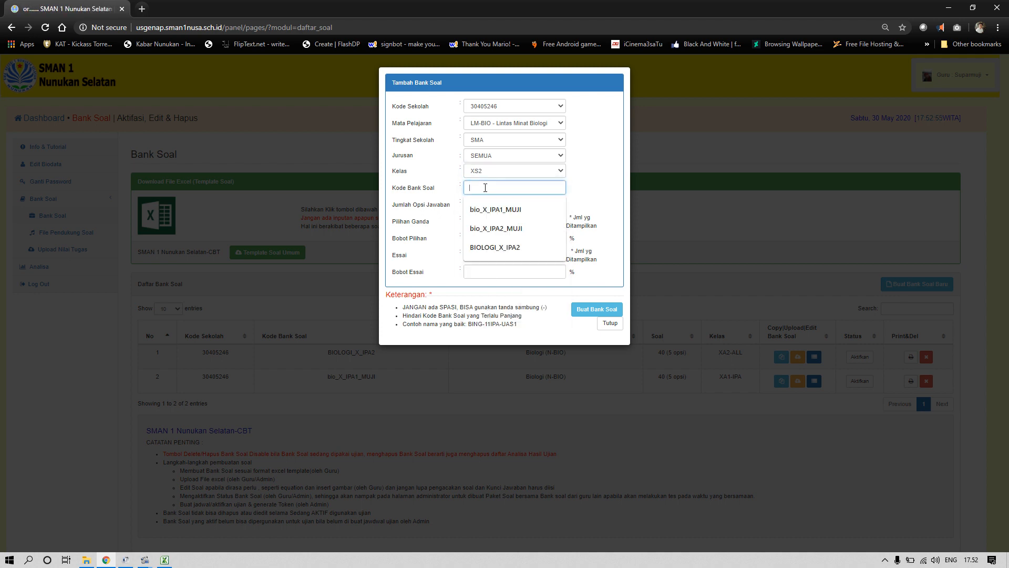
pyautogui.write('BIOLOG')
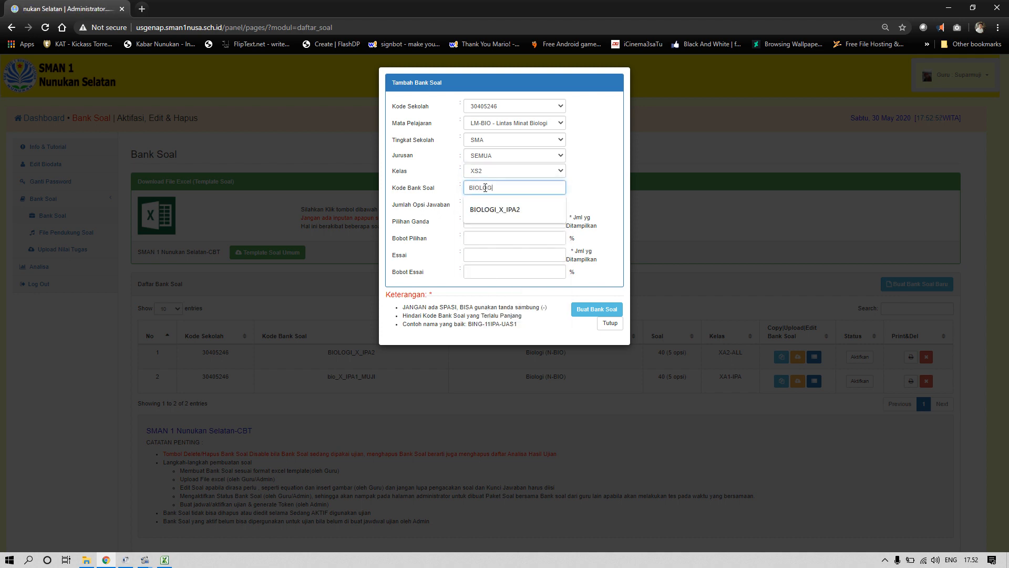
pyautogui.write('ILM')
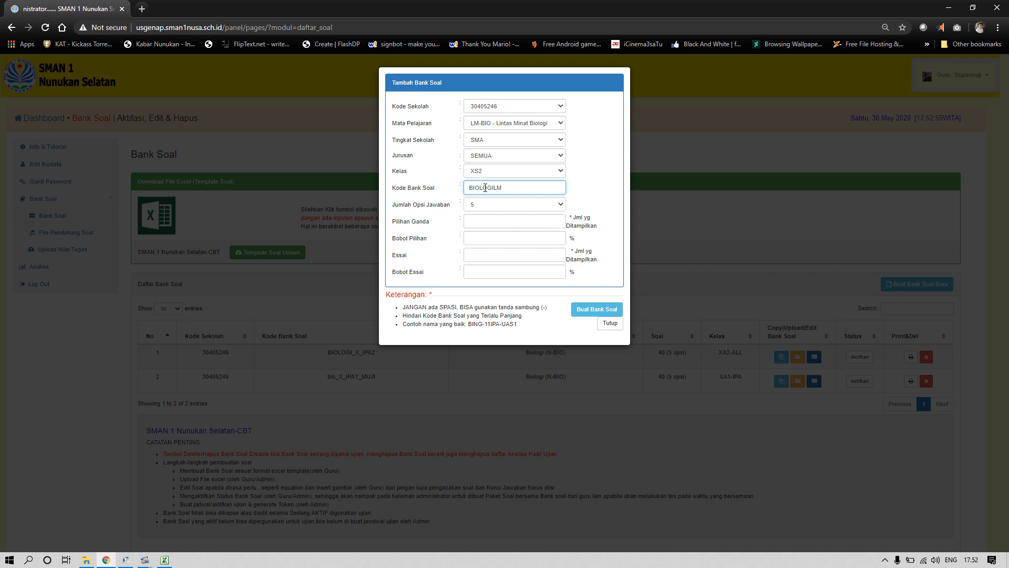
pyautogui.write('_X_IPS2')
pyautogui.click(486, 218)
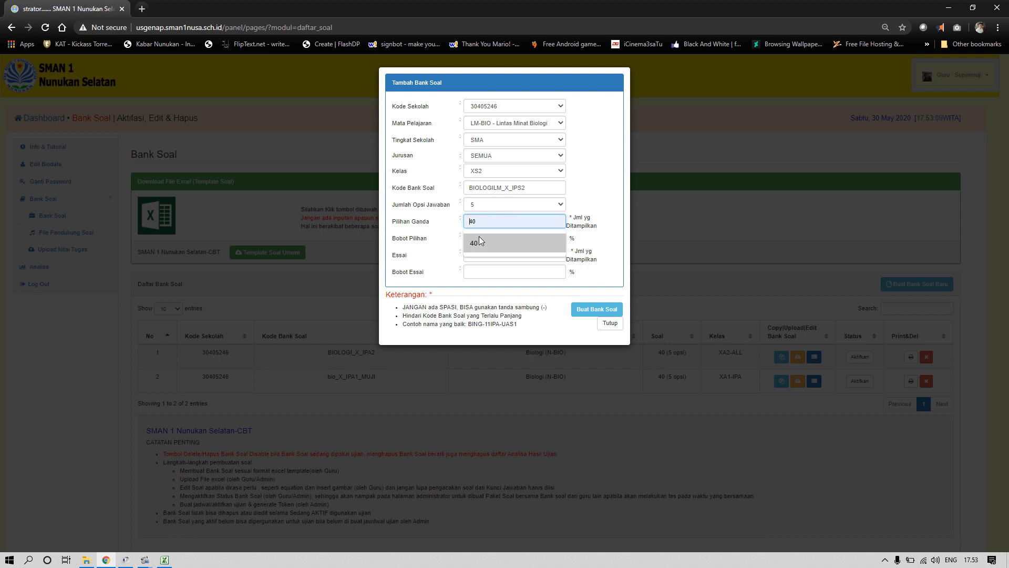
pyautogui.click(480, 238)
pyautogui.click(477, 240)
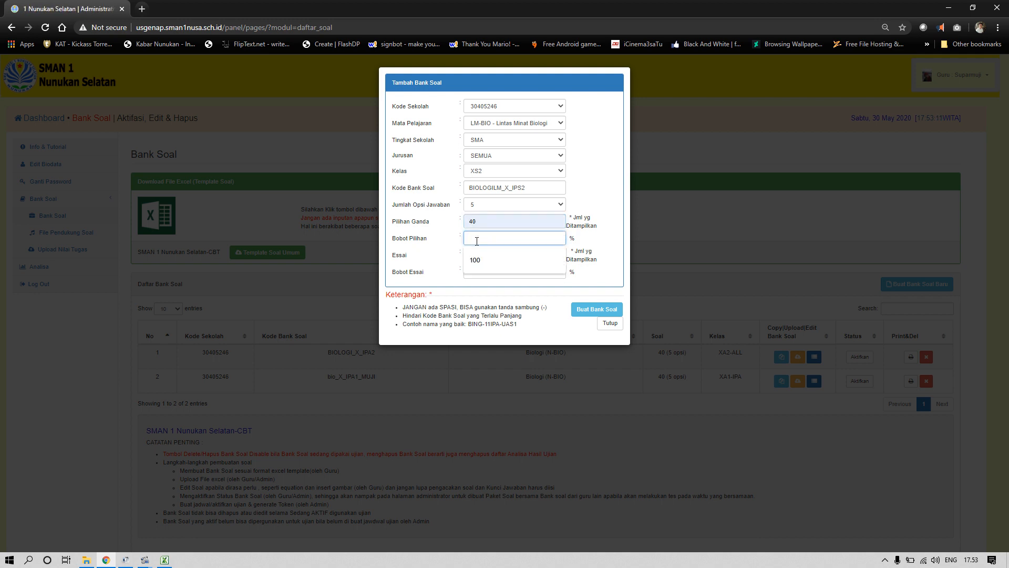
pyautogui.click(478, 258)
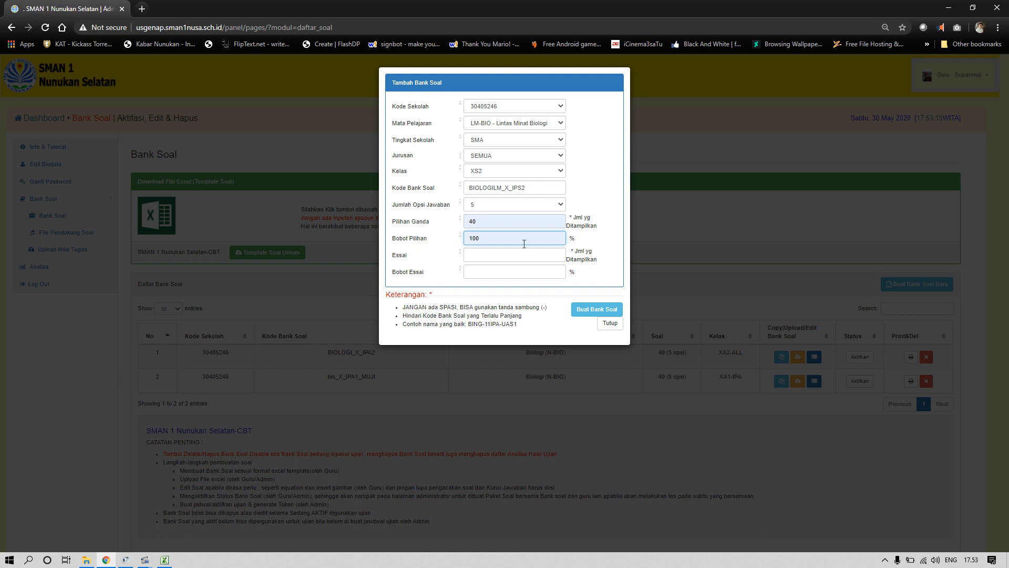
pyautogui.click(587, 310)
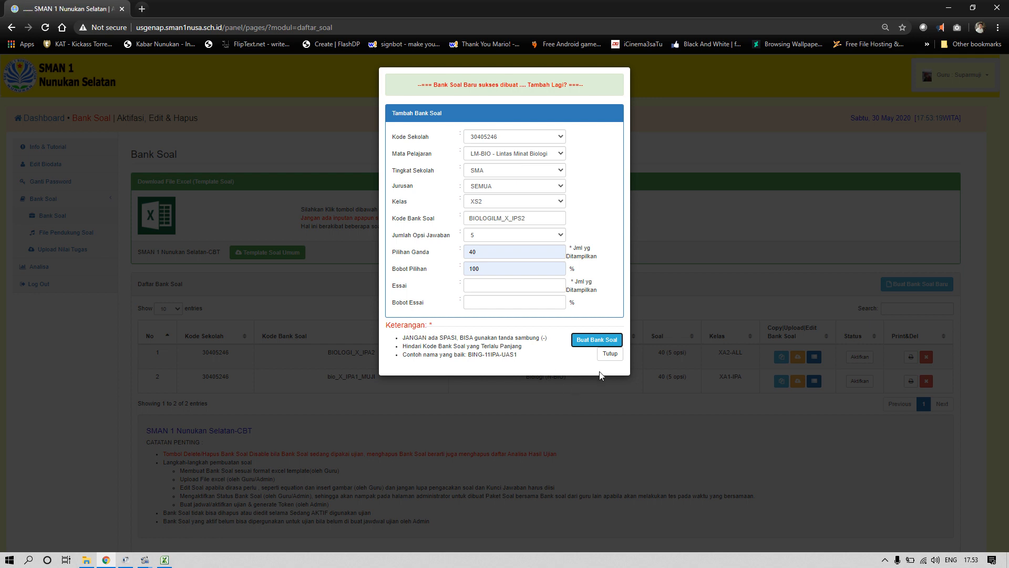
pyautogui.click(609, 353)
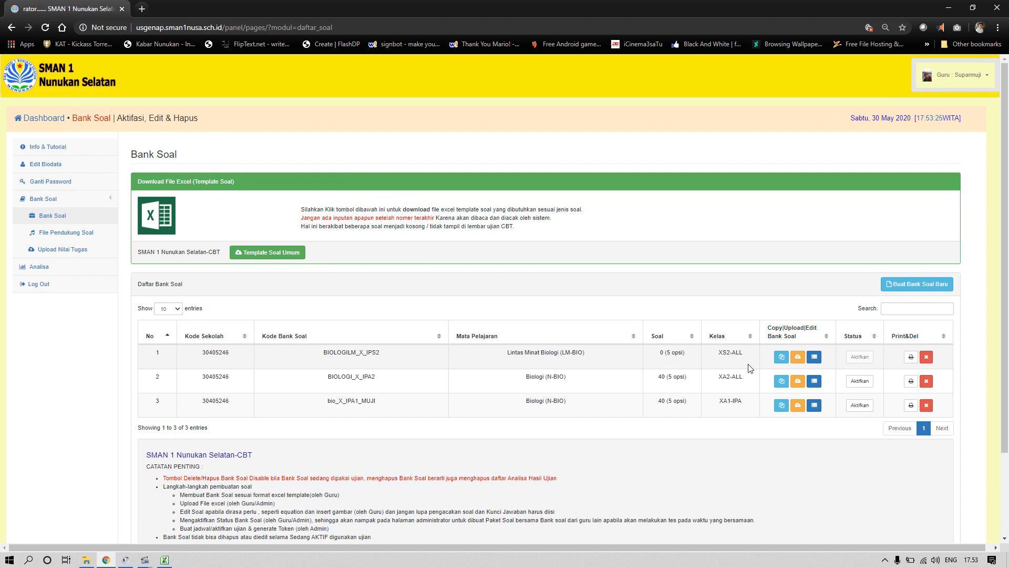
# Import the Excel file BIO X GENAP IPA 1-3 from Downloads into the BIOLOGILM_X_IPS2 question bank and return to the Bank Soal list.
pyautogui.click(798, 358)
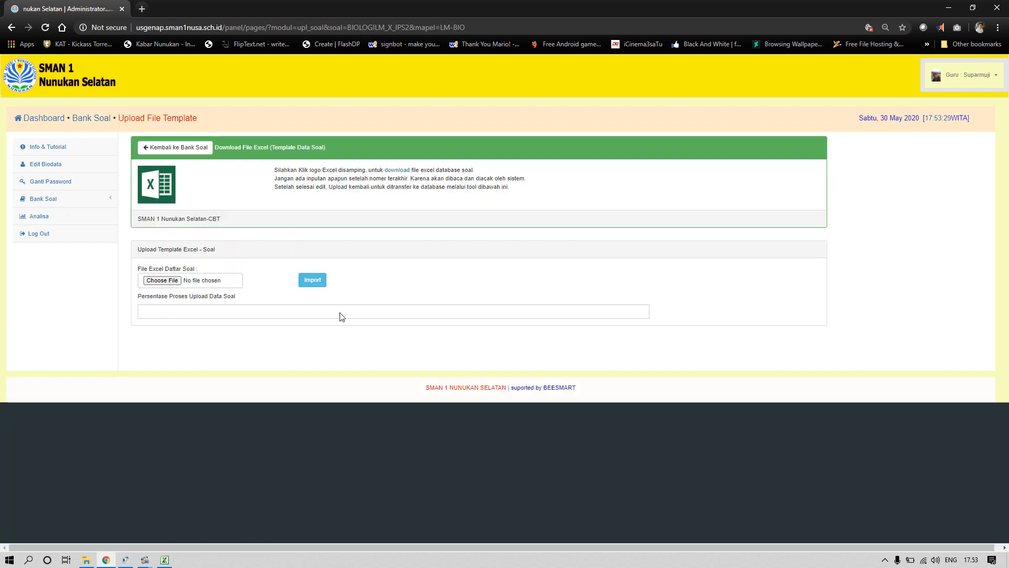
pyautogui.click(171, 281)
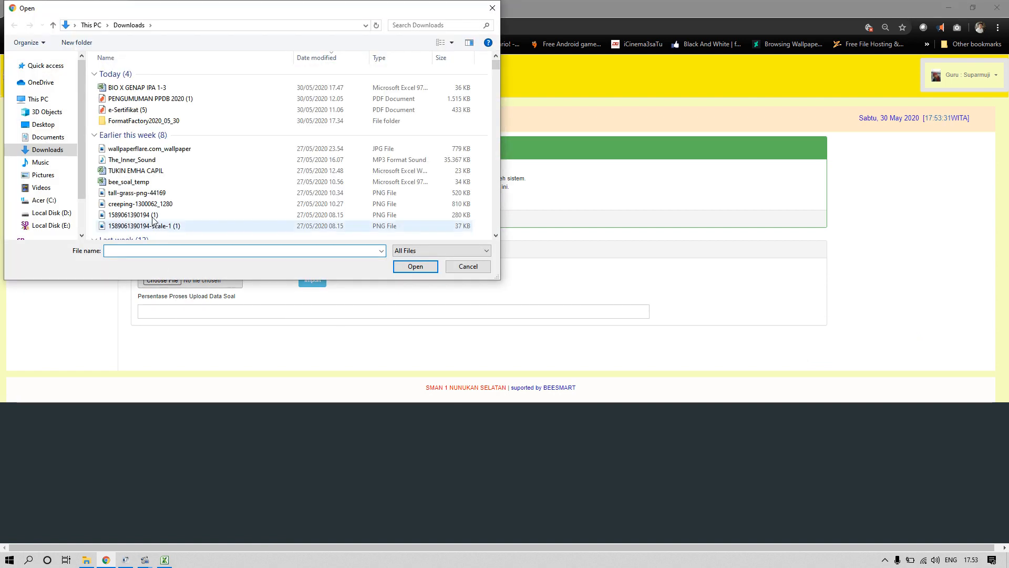
pyautogui.click(141, 90)
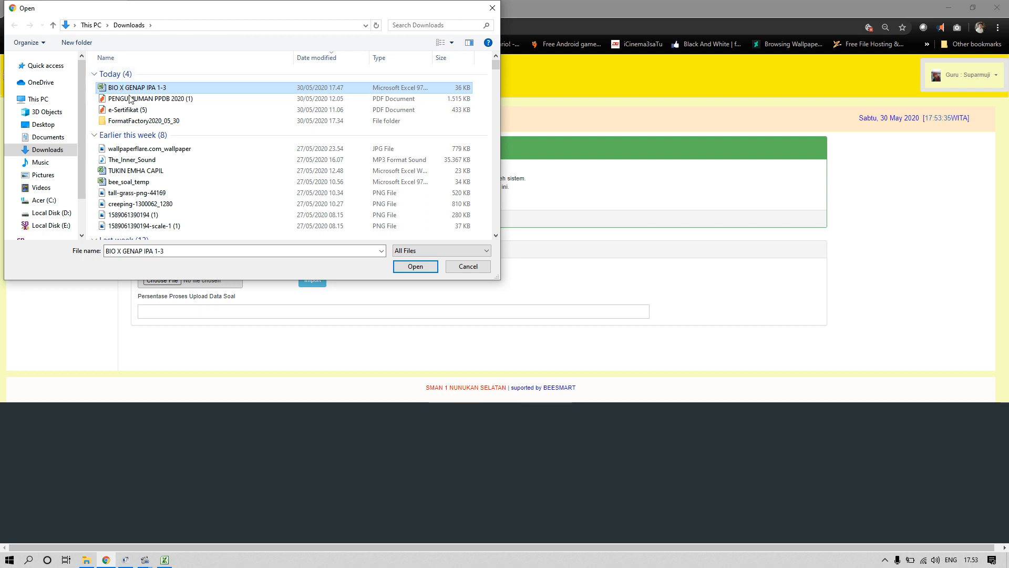
pyautogui.click(406, 267)
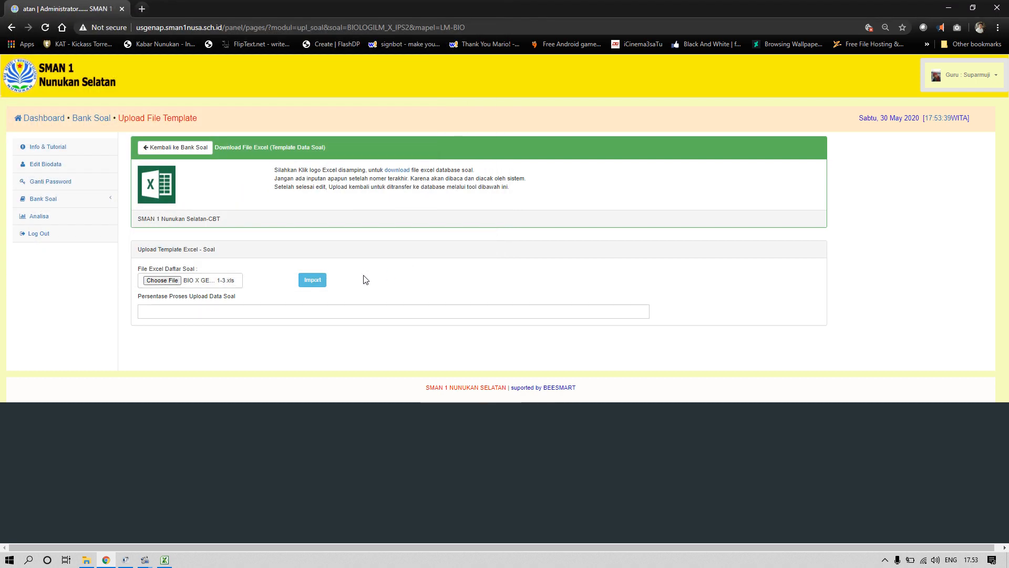
pyautogui.click(315, 283)
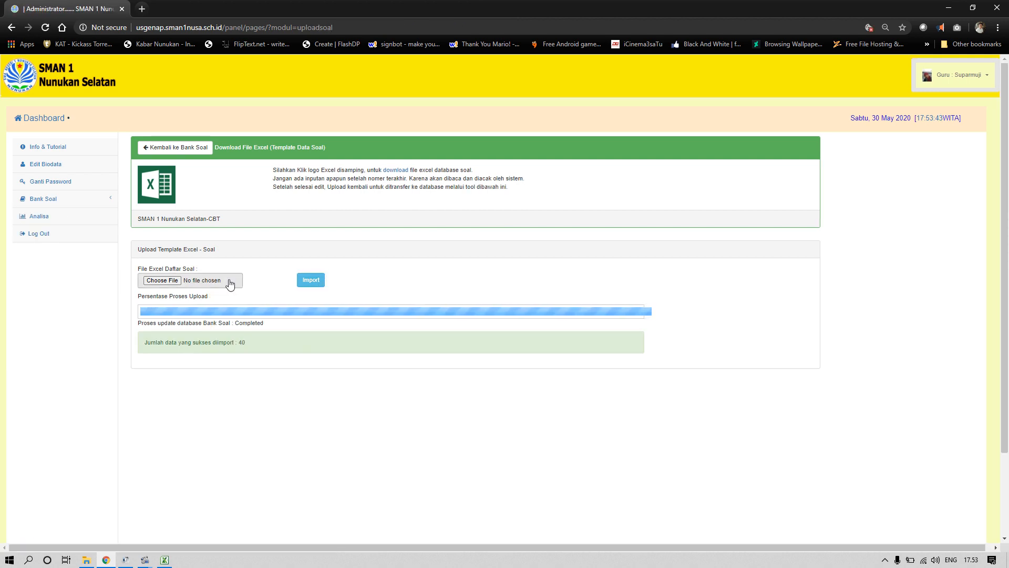
pyautogui.click(67, 205)
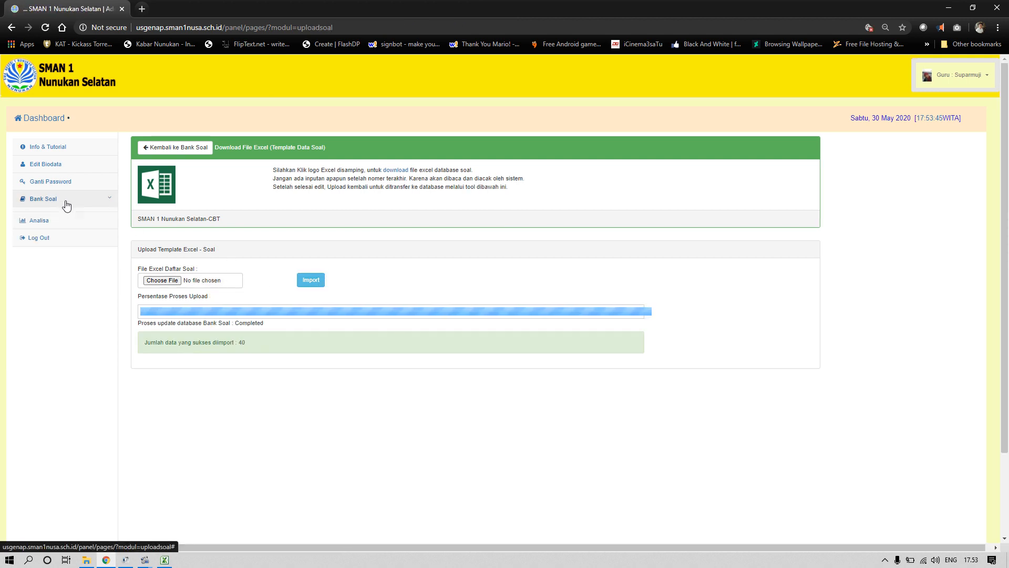
pyautogui.click(62, 214)
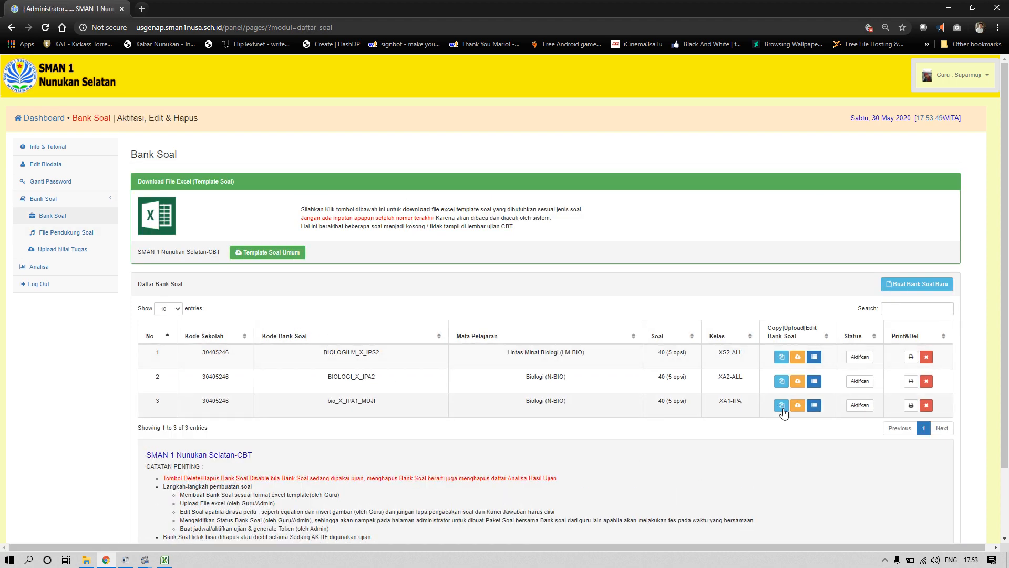
# Check the imported BIOLOGILM_X_IPS2 questions in the bank's print view and log out of the teacher account.
pyautogui.click(914, 363)
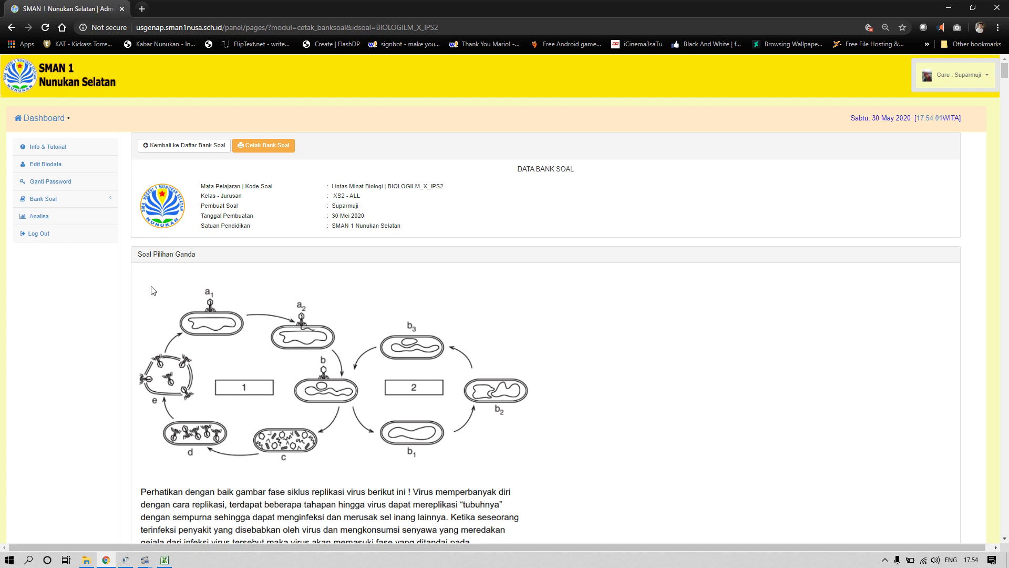
pyautogui.click(40, 238)
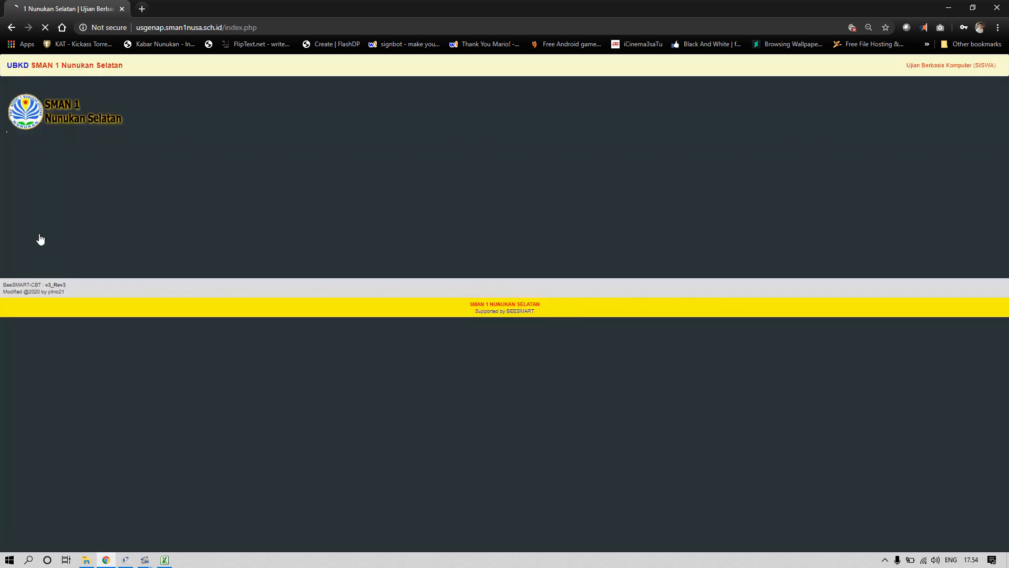